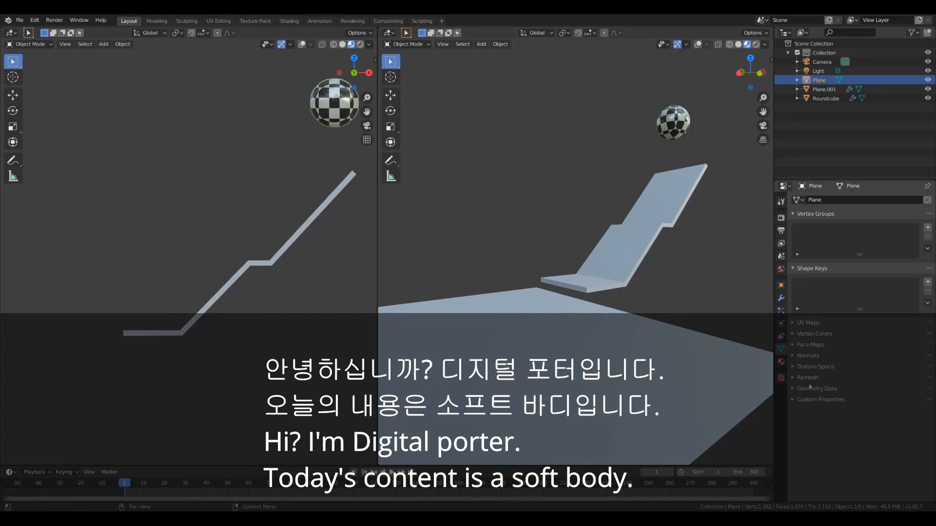
Add Soft Body physics to the checkered ball and play the simulation with its default settings.
left_click(681, 110)
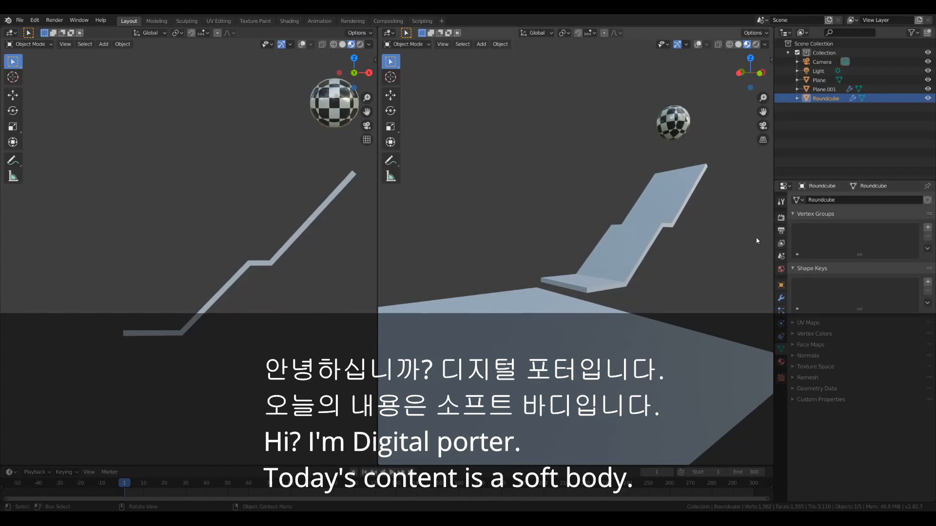
left_click(780, 324)
left_click(898, 212)
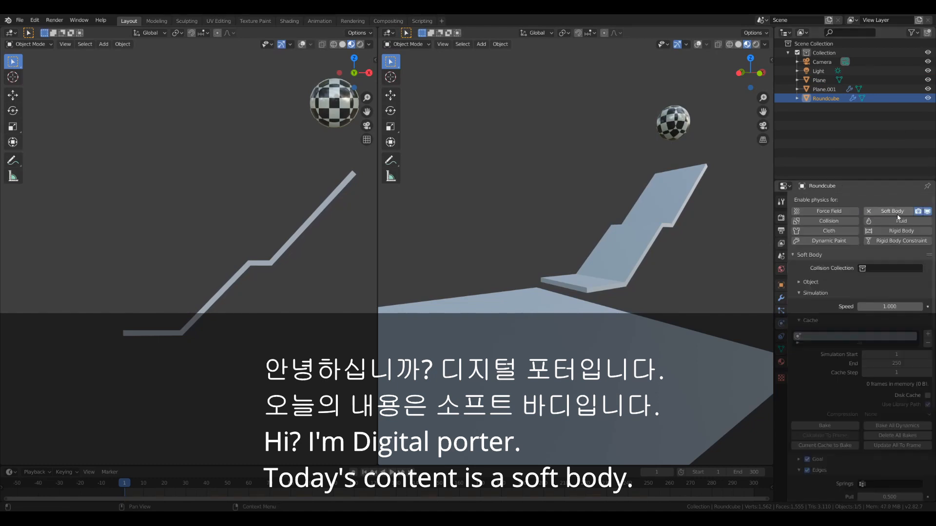
left_click(719, 247)
scroll(819, 366, "down", 5)
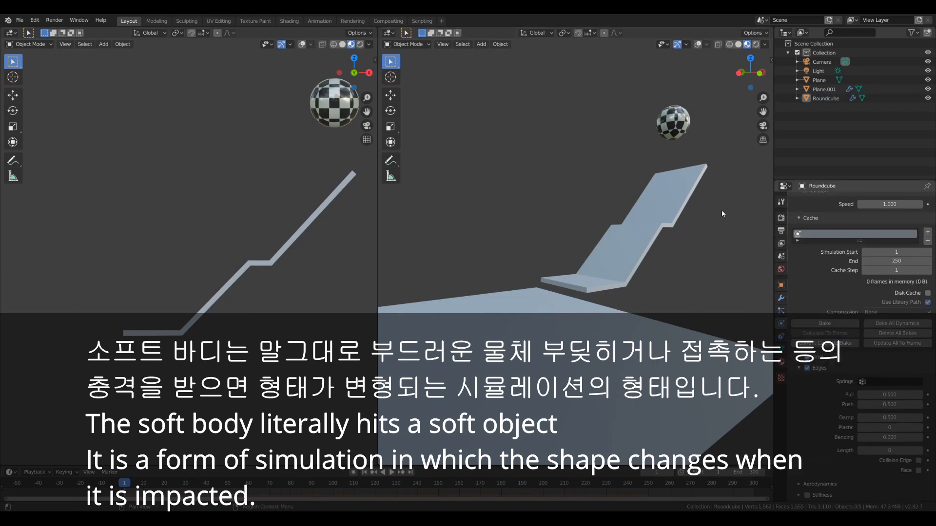
key("space")
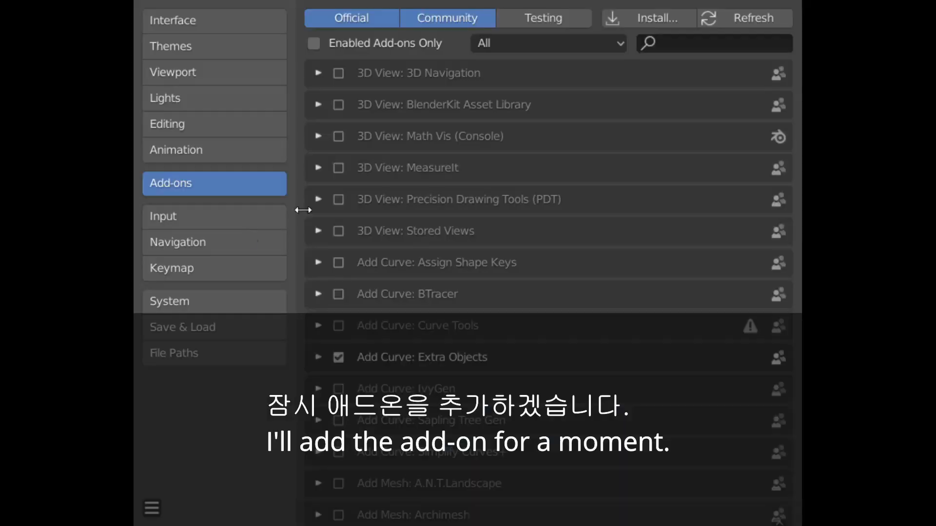
Search the add-ons for "sho" to enable Shortcut VUr and start its shortcut display in the 3D view.
left_click(707, 43)
type("s")
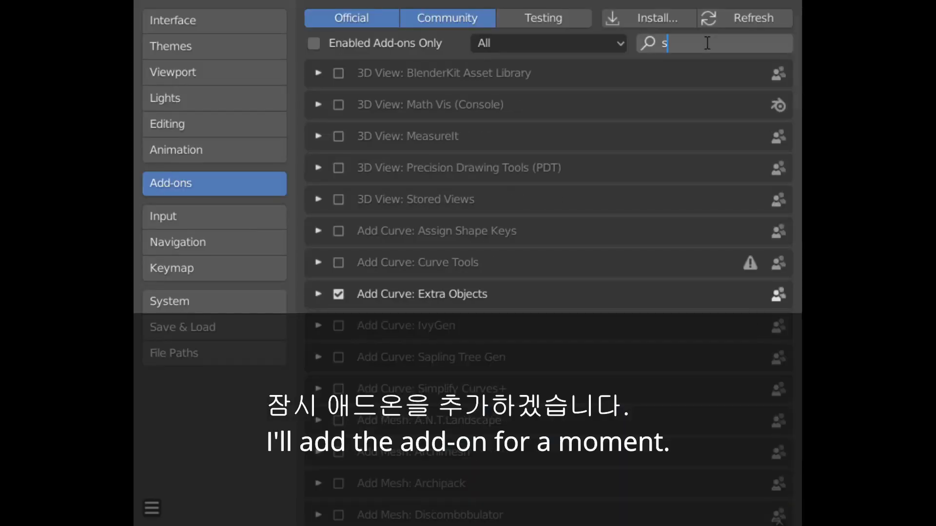
type("ho")
left_click(338, 73)
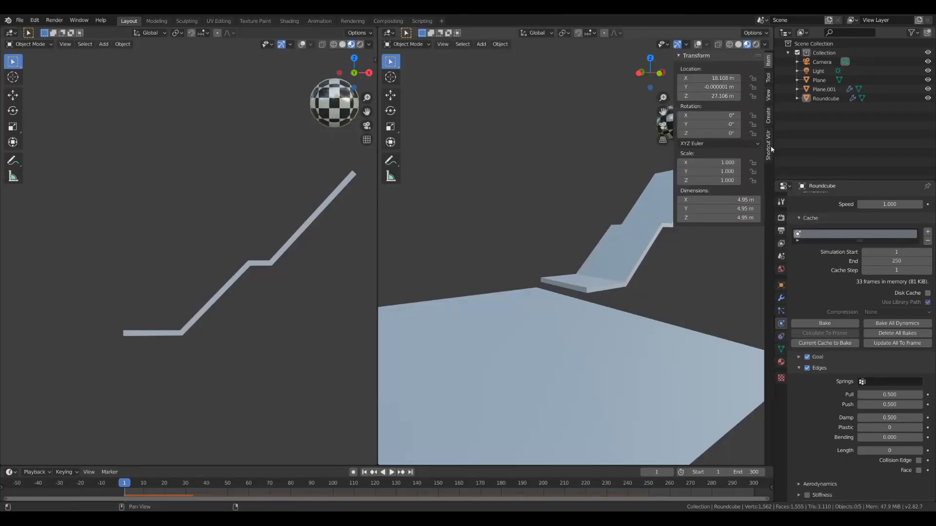
left_click(769, 146)
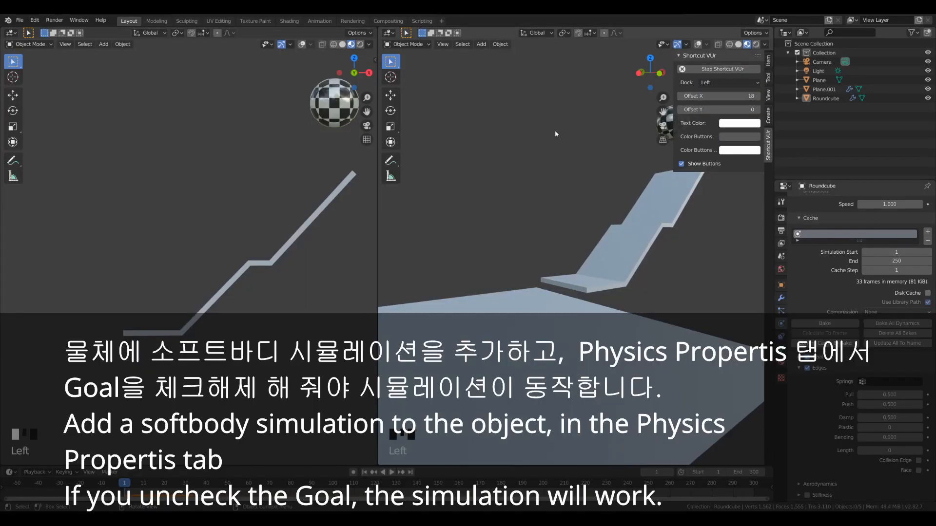
key("n")
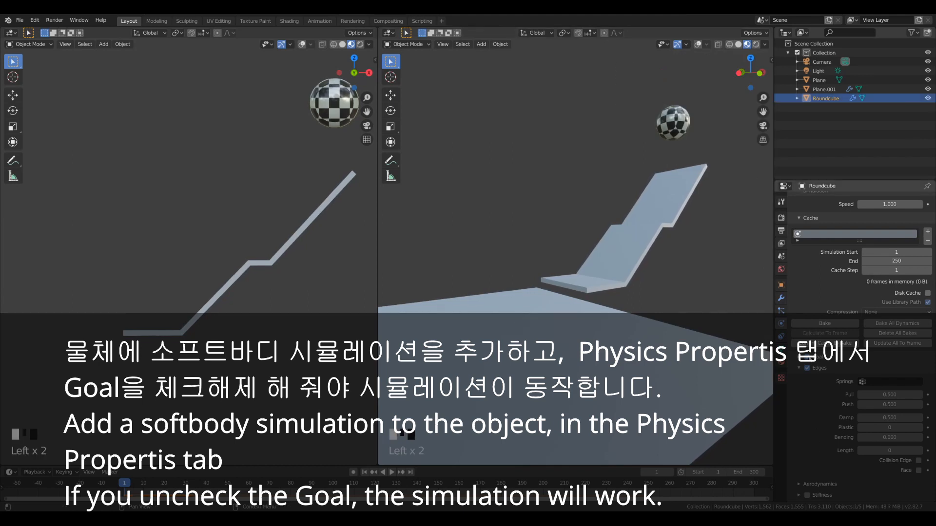
Turn off Goal for the ball's soft body and test the simulation, returning to the first frame.
left_click(733, 194)
key("space")
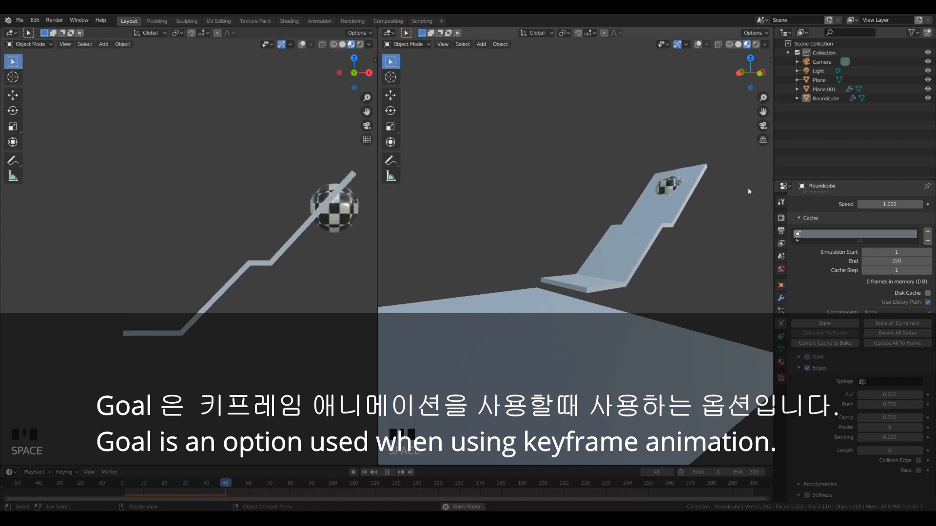
key("space")
key("shift+Left")
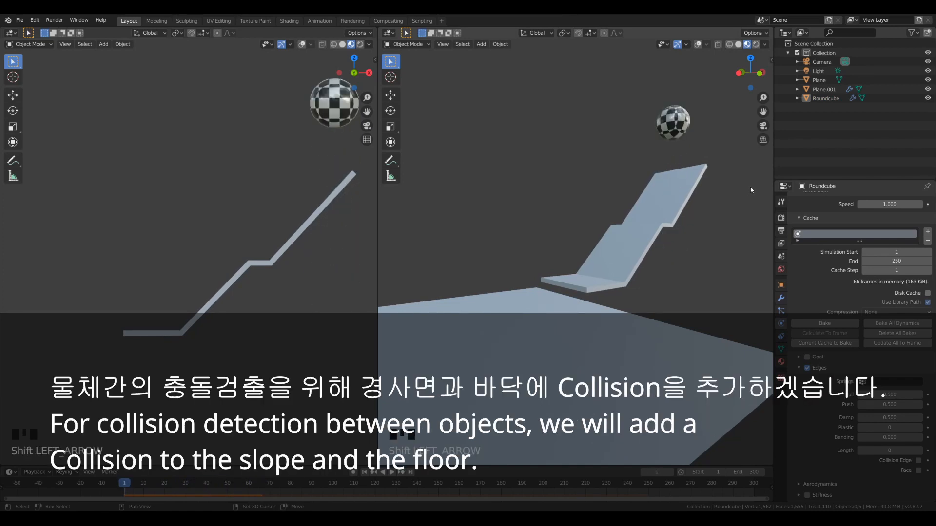
Show the viewport overlays and add Collision physics to the stepped slope.
left_click(642, 200)
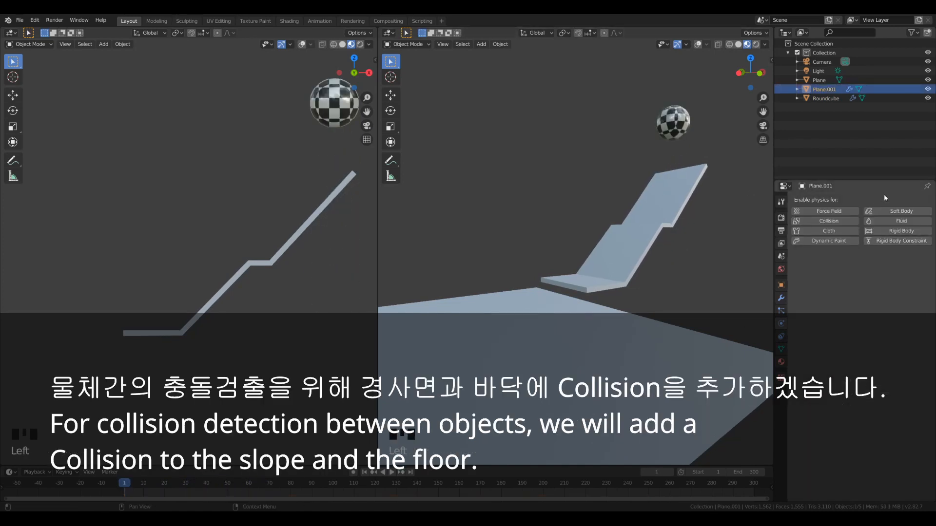
left_click(657, 203)
left_click_drag(564, 228, 648, 265)
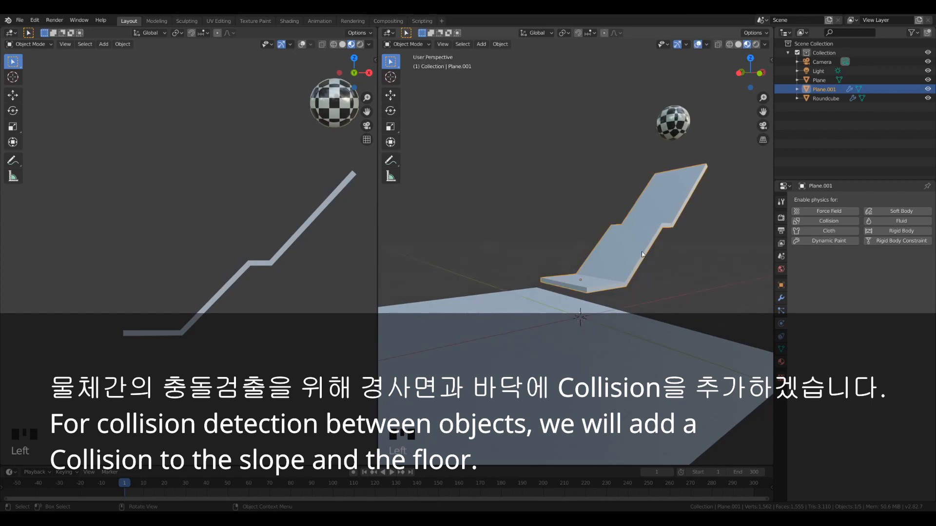
left_click(825, 221)
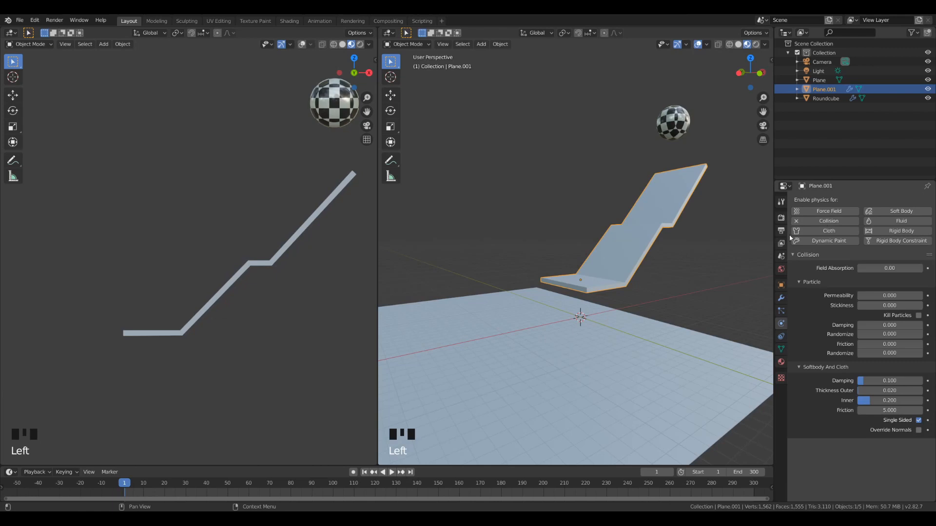
Add Collision physics to the large floor plane beneath the slope.
left_click(710, 282)
left_click(668, 383)
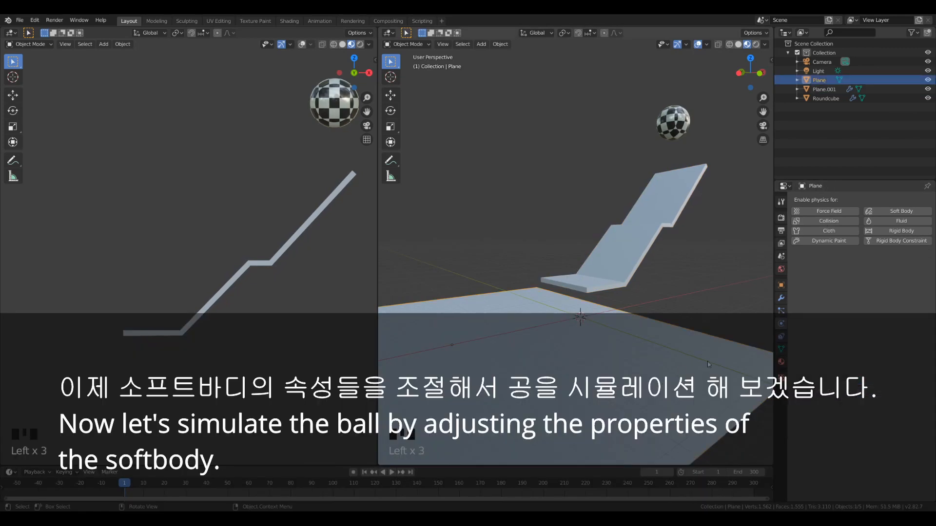
left_click(836, 222)
Select the soft body ball and play its fall onto the slope, returning to the first frame.
left_click(673, 122)
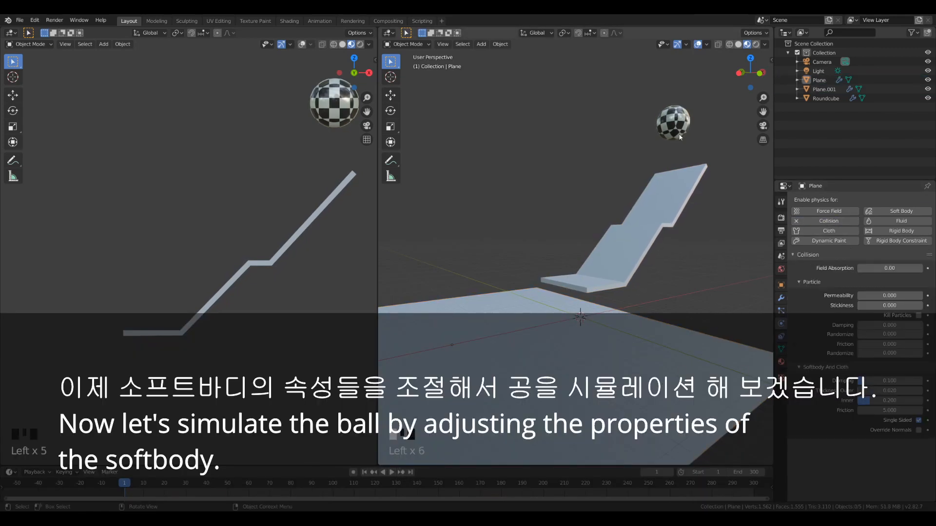
left_click(901, 211)
left_click(737, 265)
key("space")
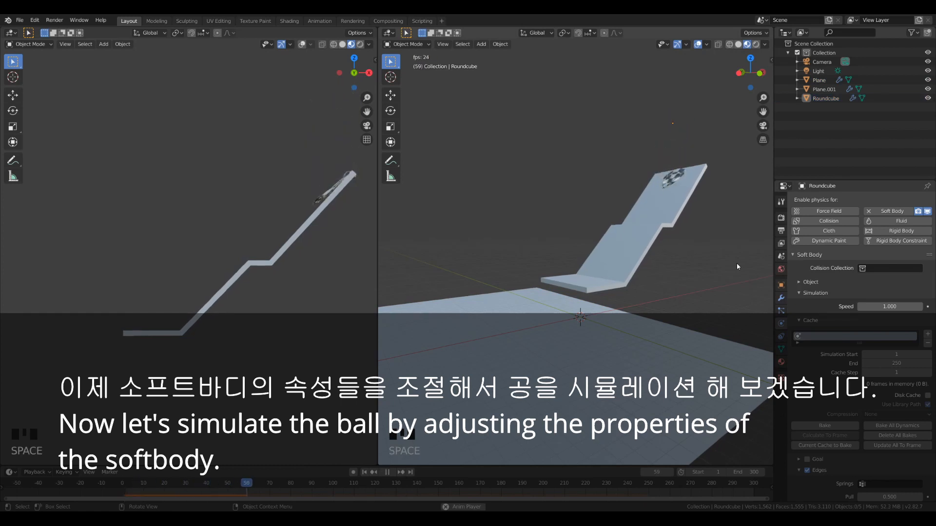
key("space")
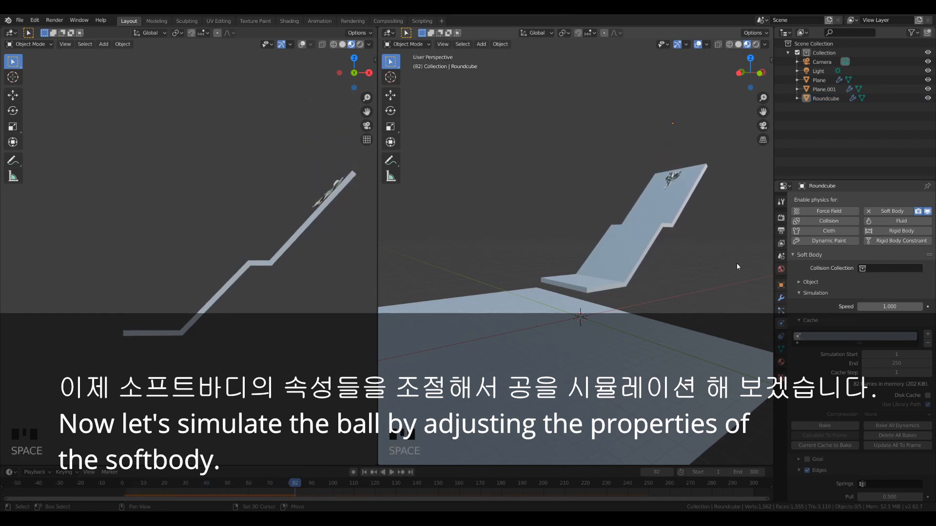
key("shift+Left")
Set the ball's soft body Bending to 5 and test the simulation, returning to the first frame.
scroll(840, 466, "down", 12)
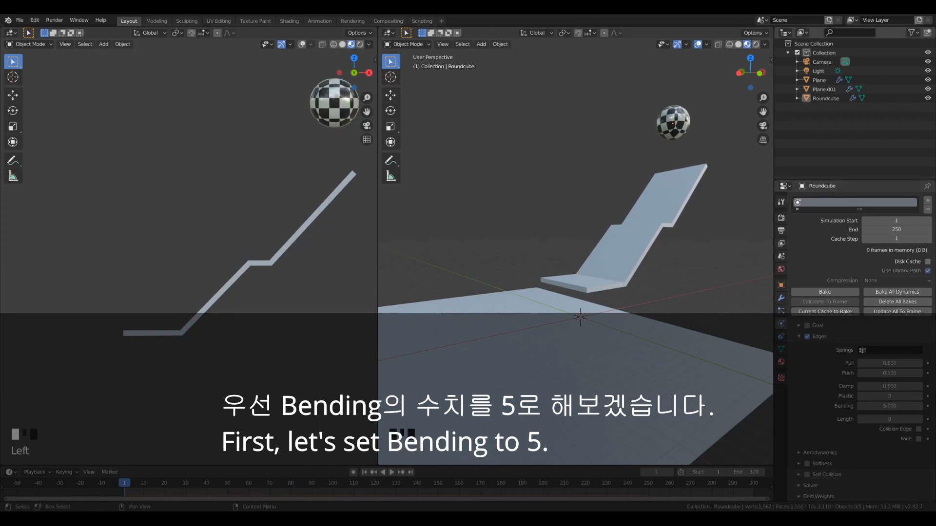
key("space")
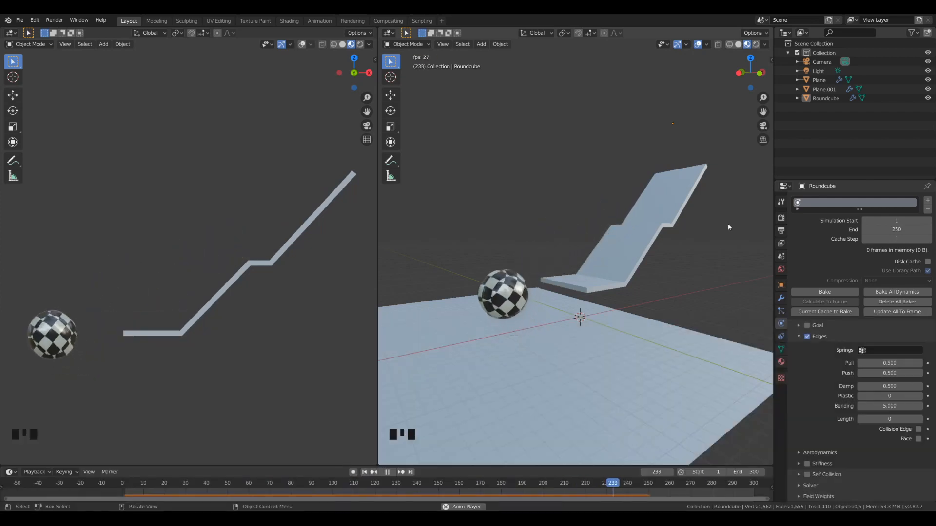
key("space")
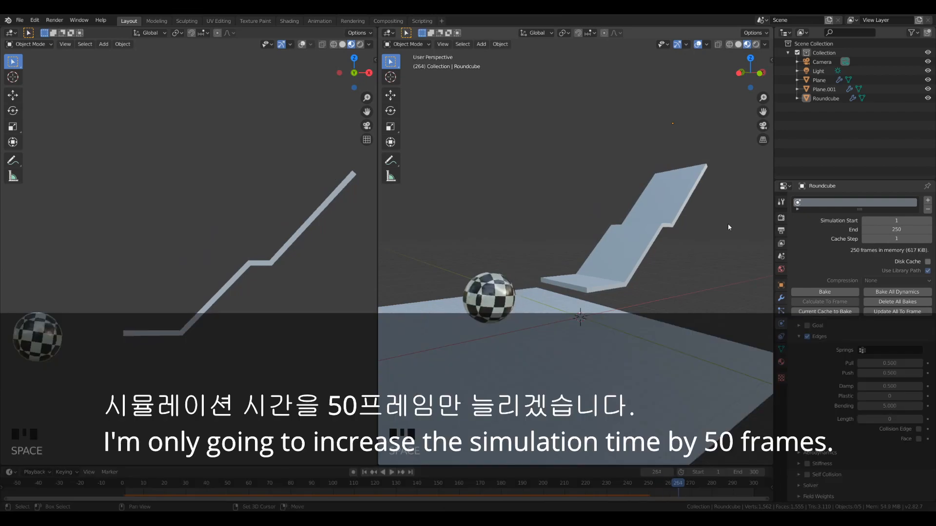
key("shift+Left")
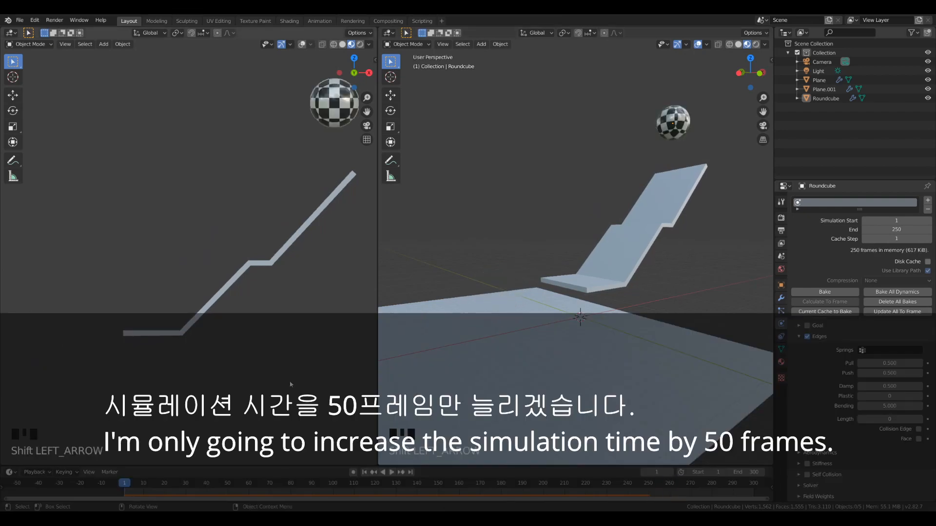
Set the soft body cache End to frame 300 and save the file.
middle_click_drag(293, 385, 300, 381, "shift")
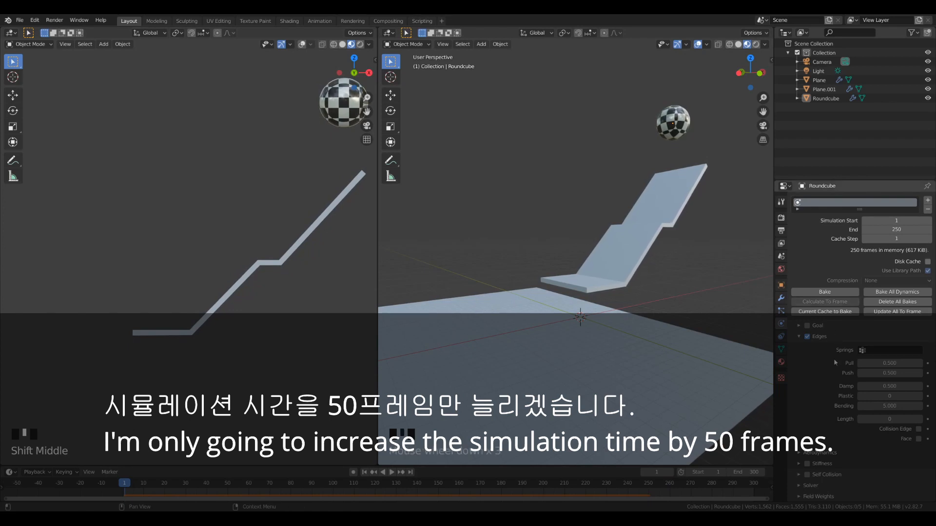
scroll(825, 465, "up", 10)
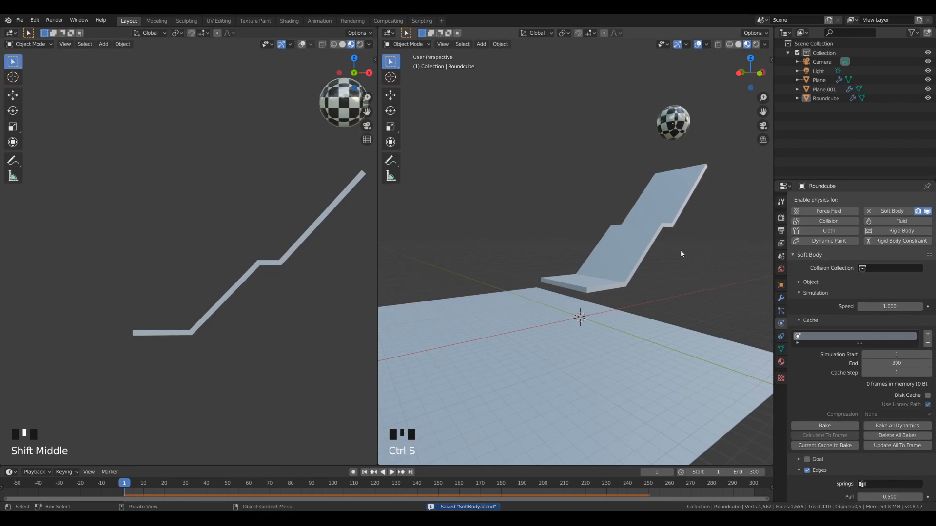
Play the simulation with the extended cache range and return to the first frame.
key("space")
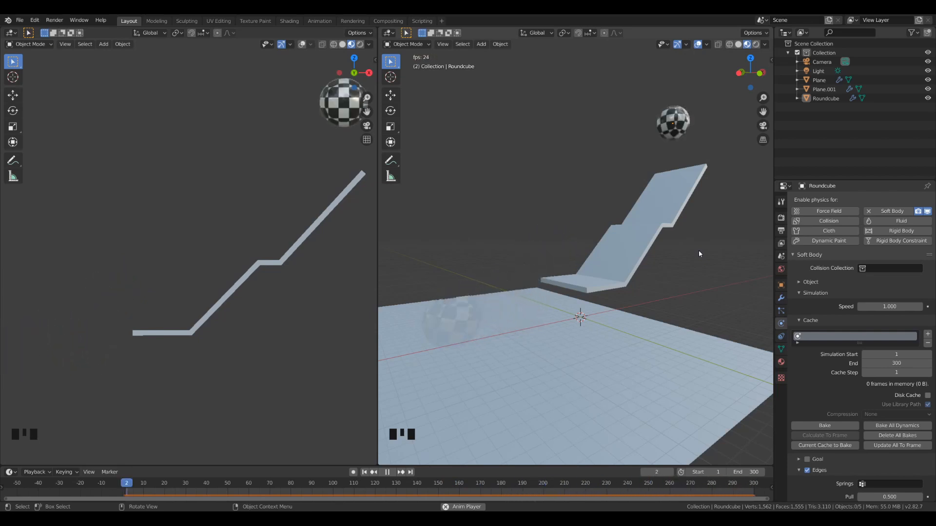
key("space")
key("shift+Left")
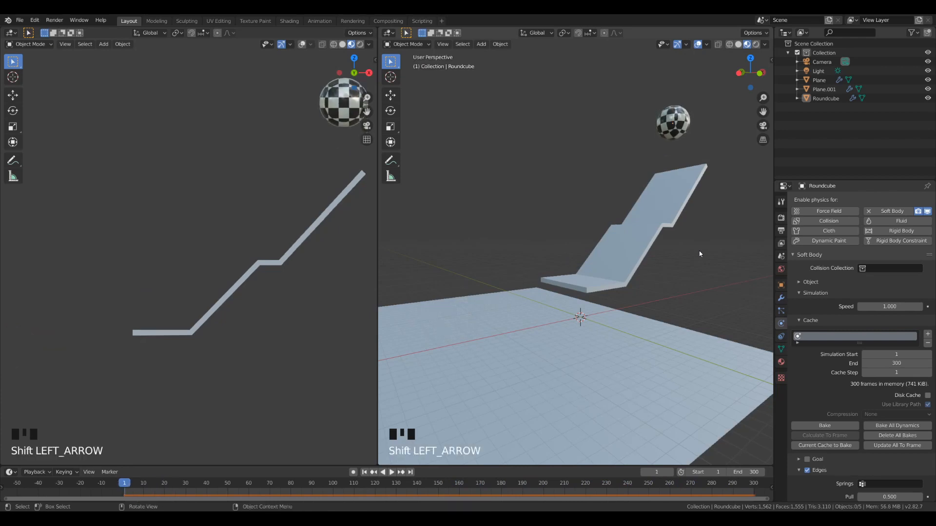
Reduce the ball's soft body Bending to 1 and test the simulation, returning to the first frame.
scroll(857, 317, "down", 9)
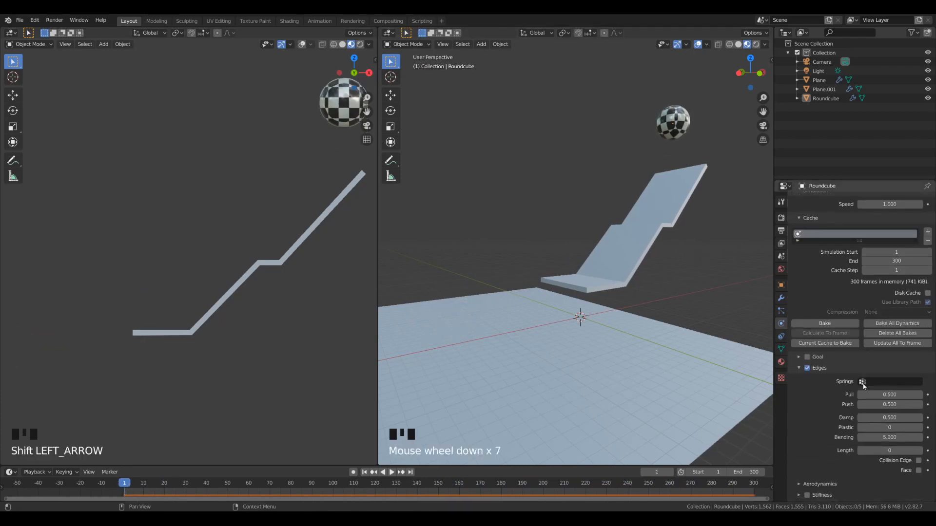
scroll(846, 397, "down", 6)
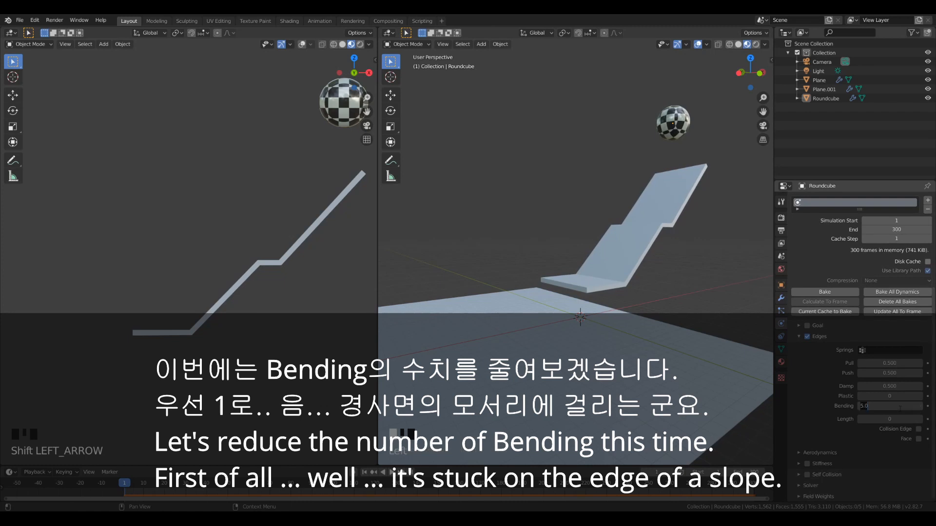
key("Return")
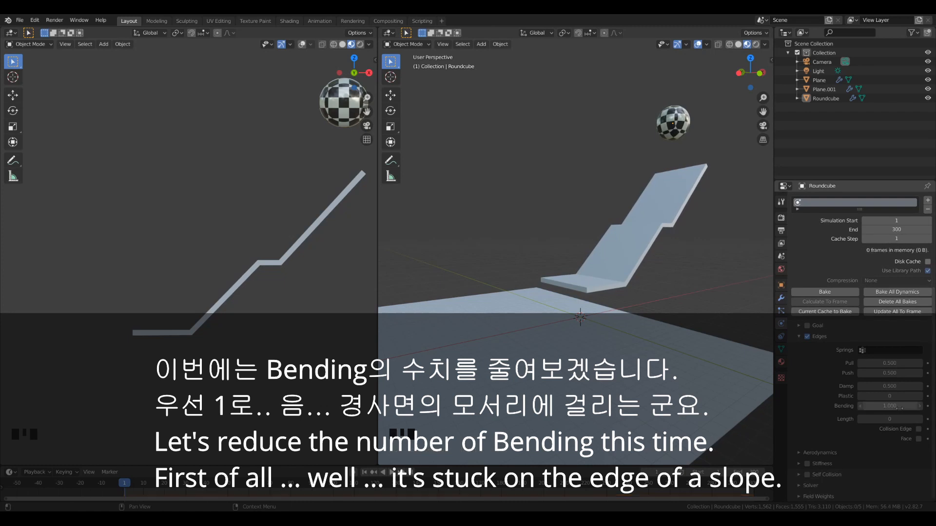
key("space")
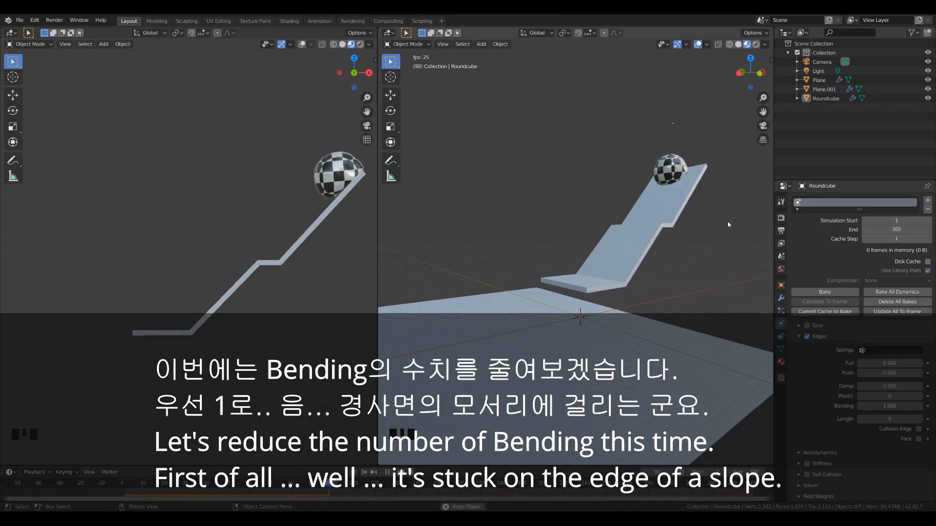
key("space")
key("shift+Left")
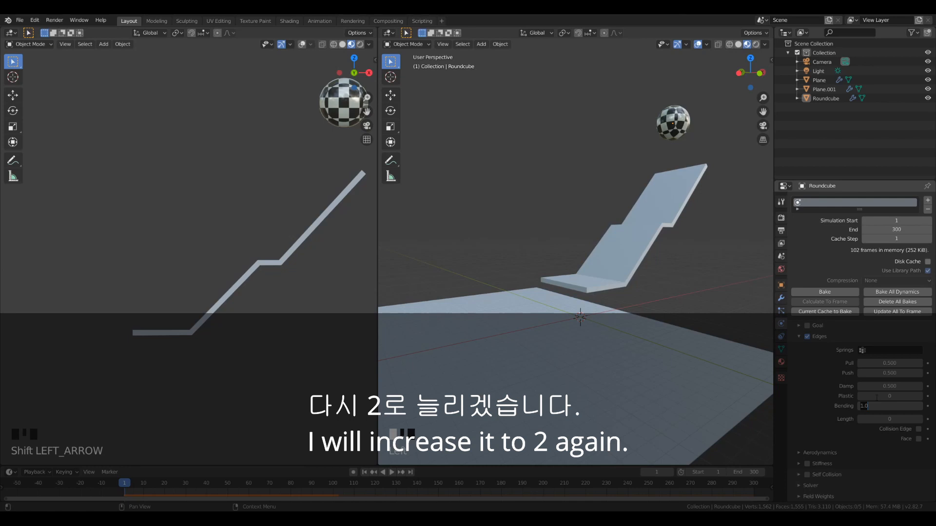
Set the ball's Bending to 2 and replay the simulation, returning to the first frame.
key("Return")
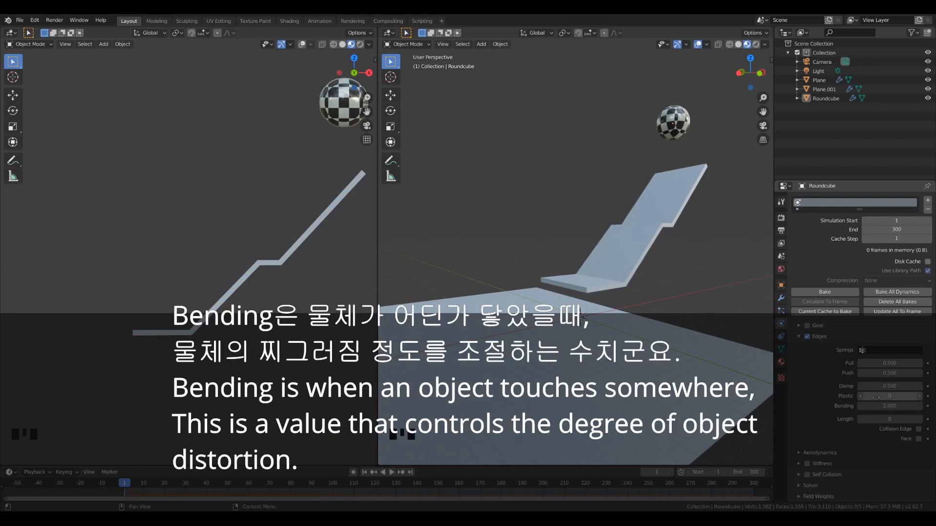
key("space")
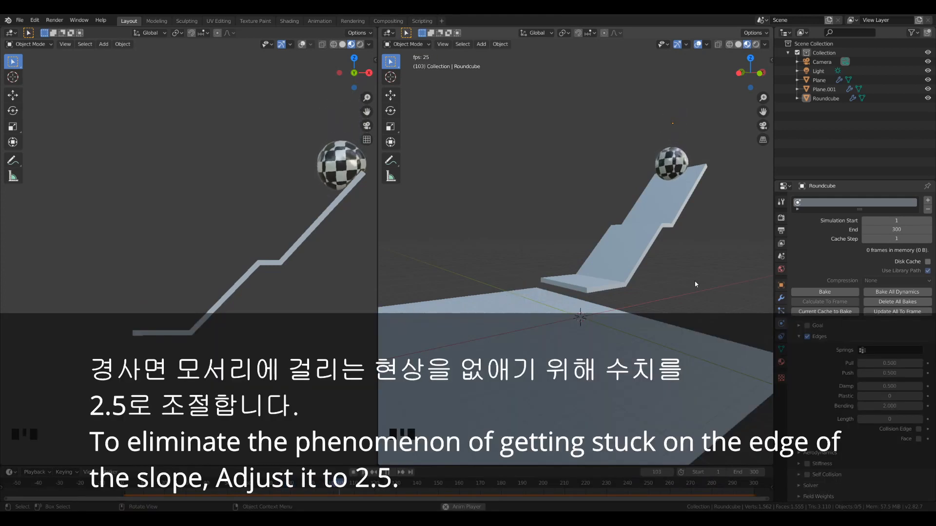
key("space")
key("shift+Left")
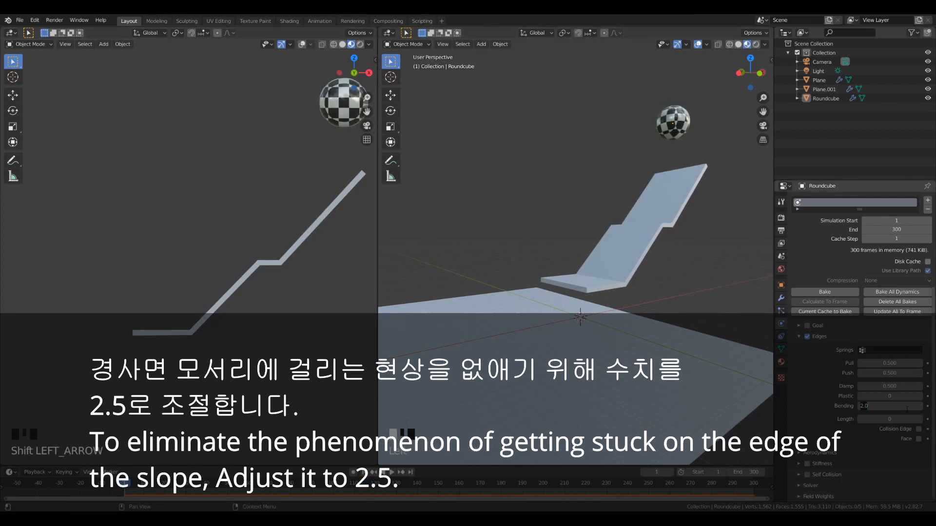
Set the ball's Bending to 2.5 and play the simulation to check its roll down the slope.
type("5")
key("Return")
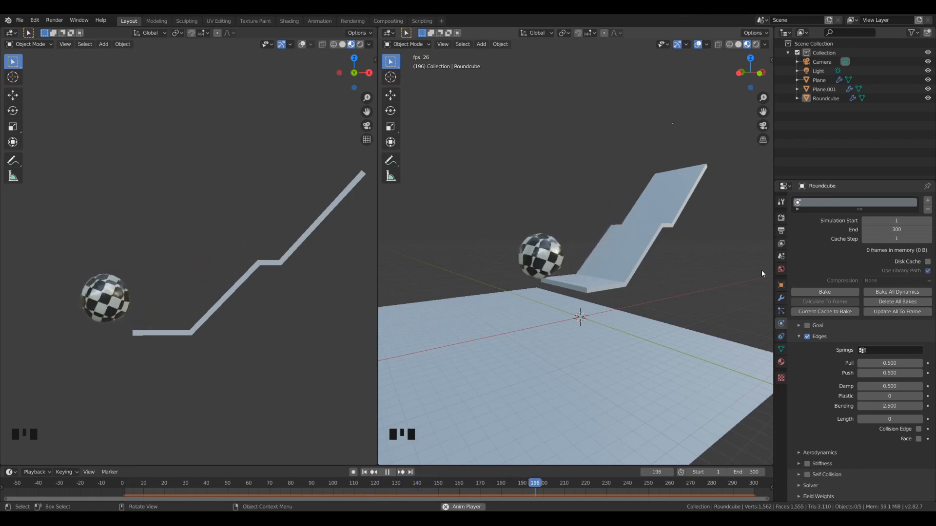
key("space")
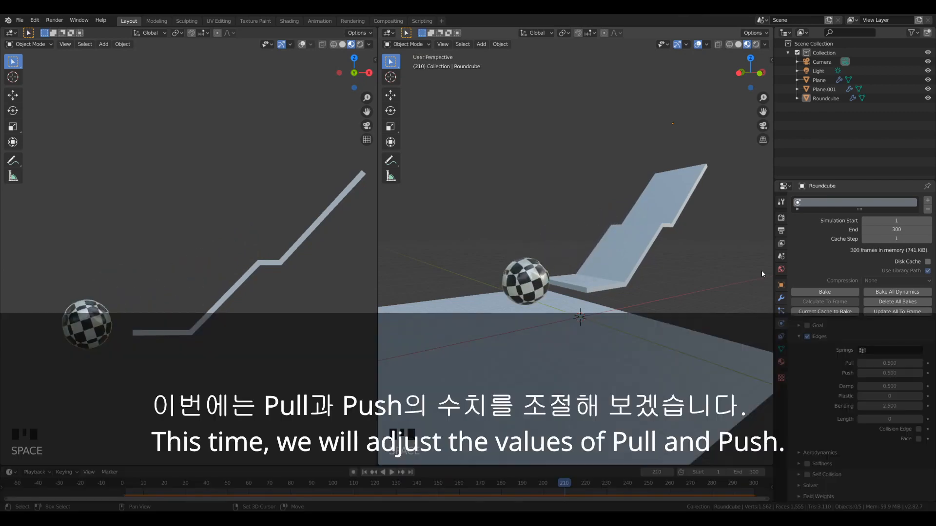
Return to the first frame and set both the Pull and Push of the ball's soft body edges to 0.8.
key("shift+Left")
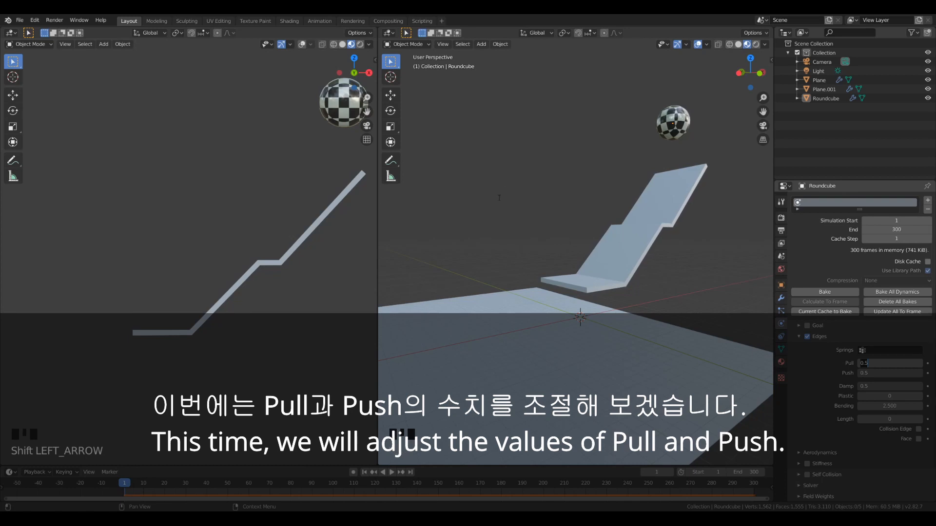
key("Return")
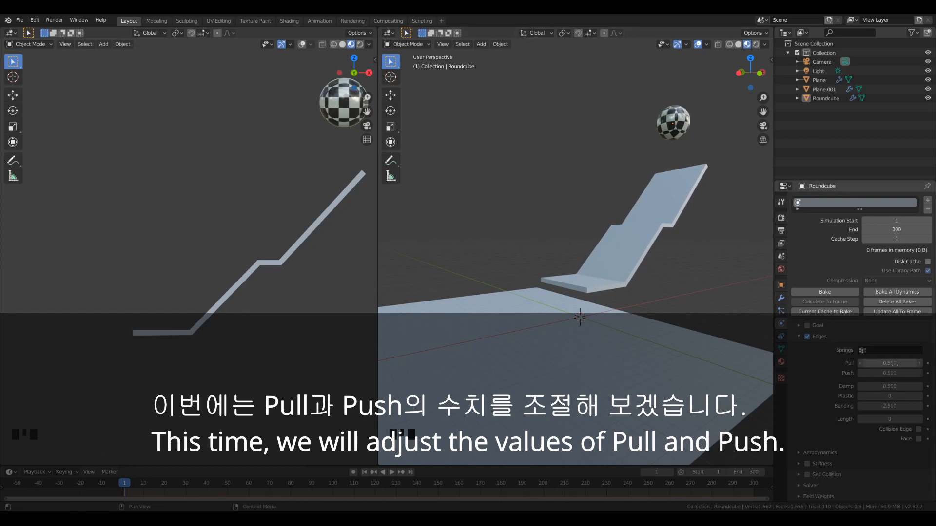
left_click_drag(899, 362, 898, 363)
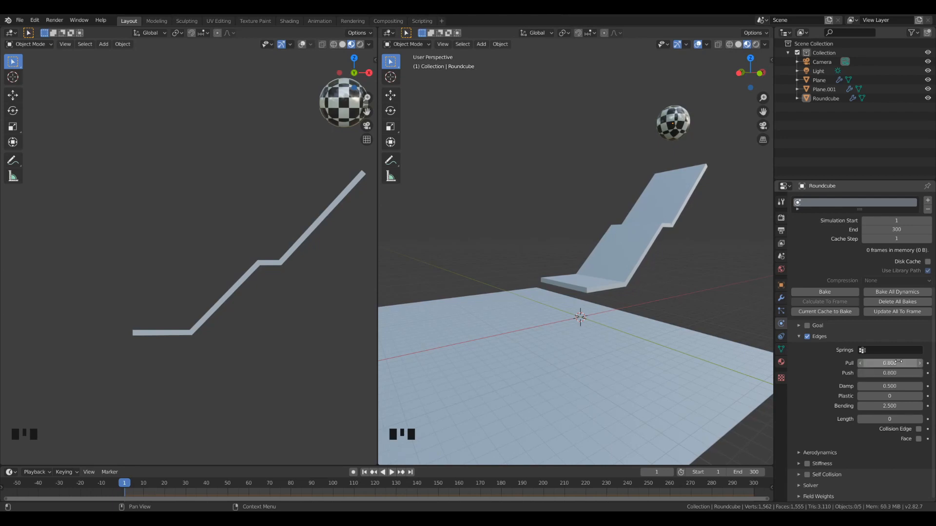
left_click(696, 268)
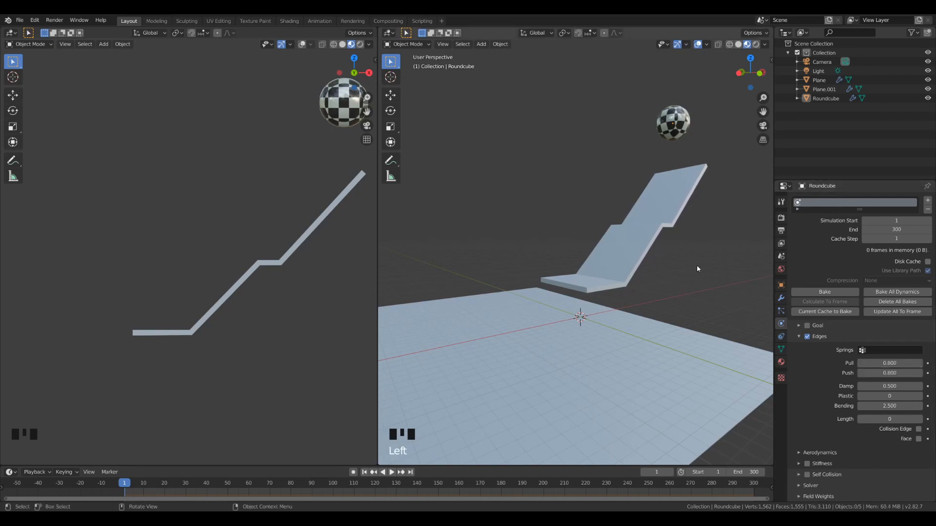
Play the simulation twice with the stronger Pull and Push to check the ball's tension, returning to the first frame each time.
key("space")
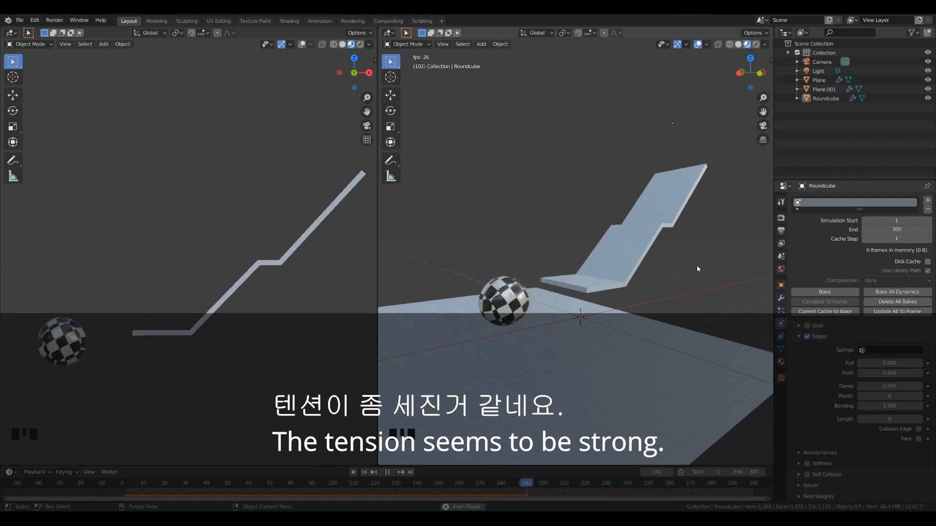
key("space")
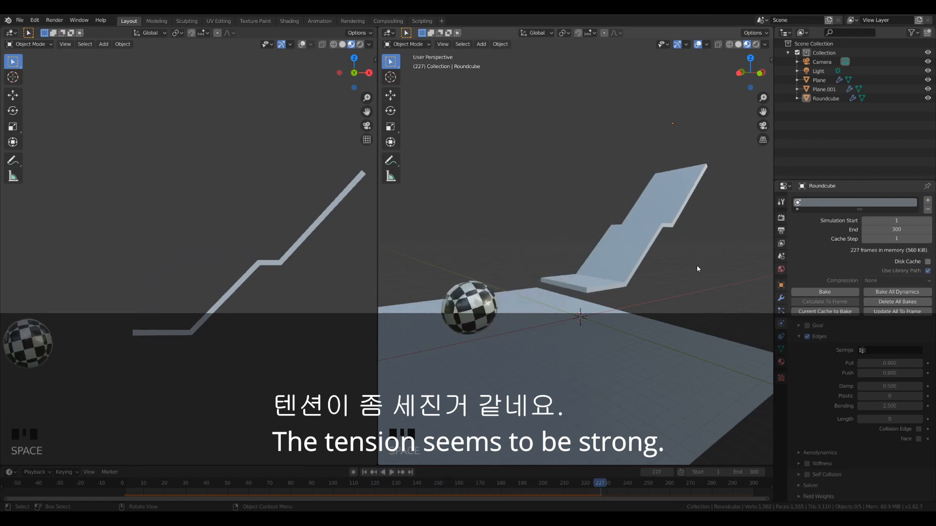
key("shift+Left")
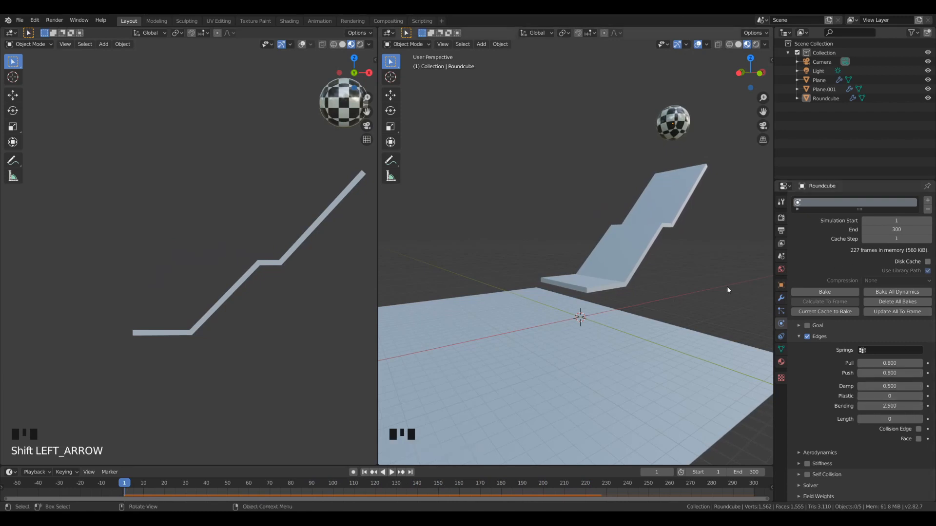
key("space")
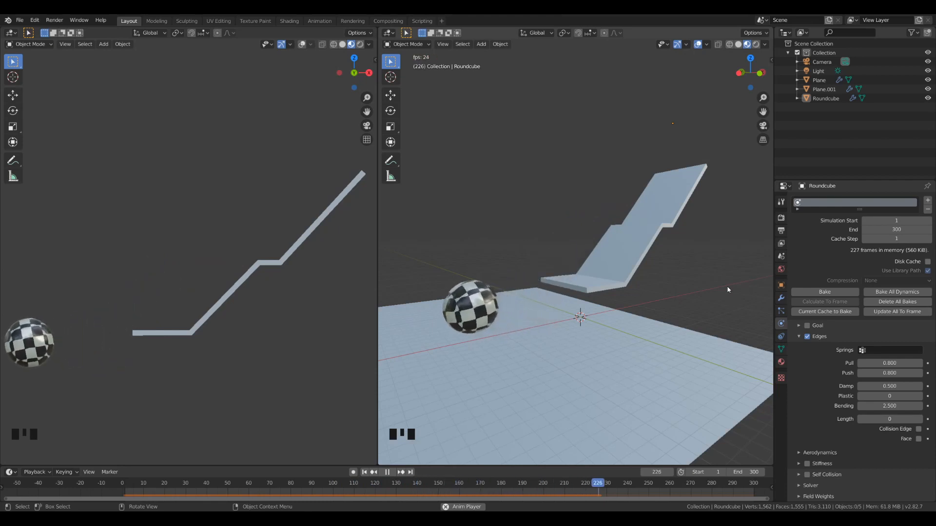
key("space")
key("shift+Left")
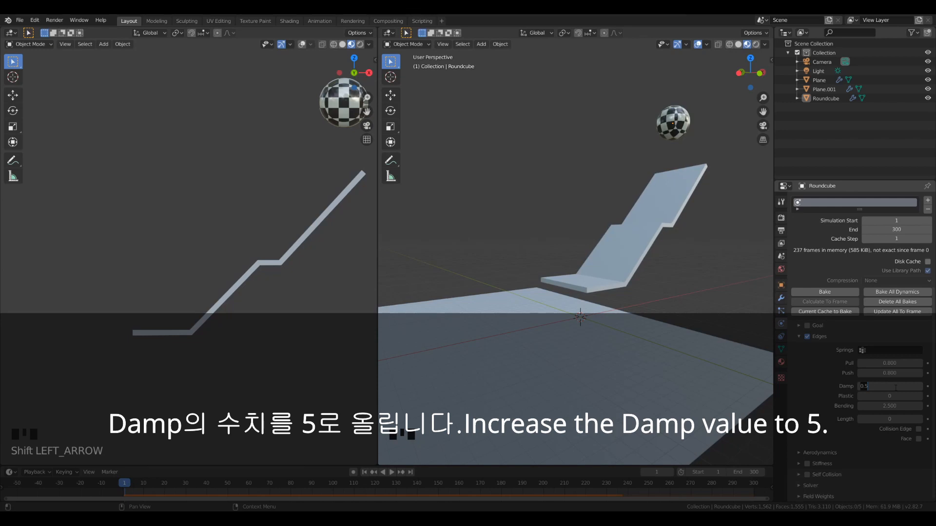
Set the ball's Damp to 5 and play the simulation, following the ball past the slope onto the floor.
key("Return")
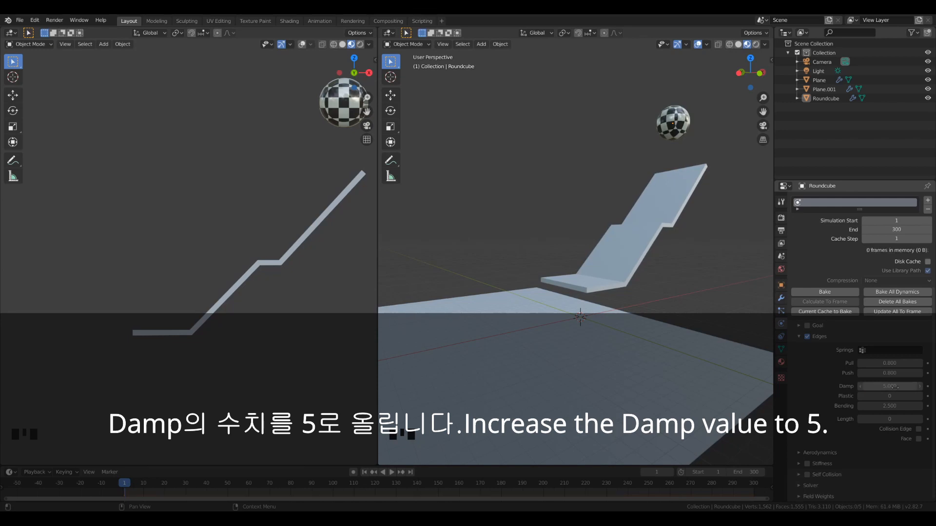
left_click(665, 340)
key("space")
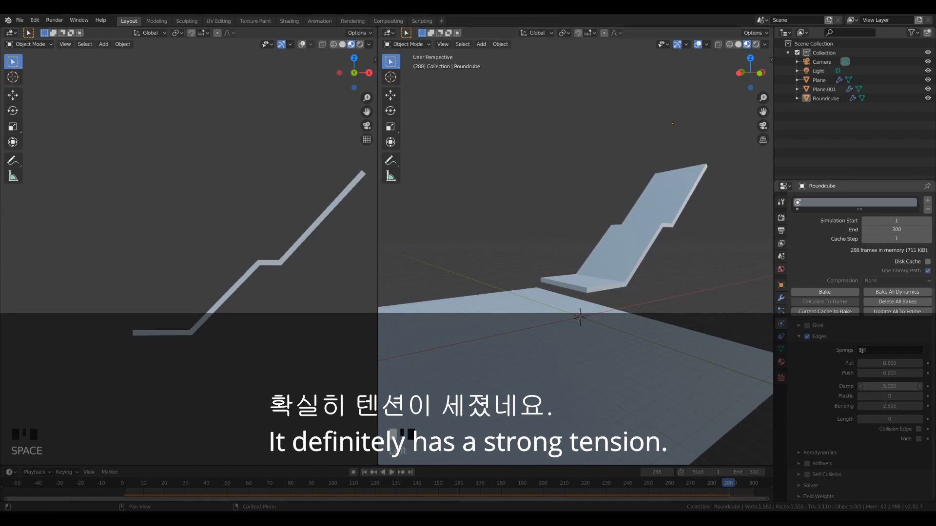
left_click(901, 386)
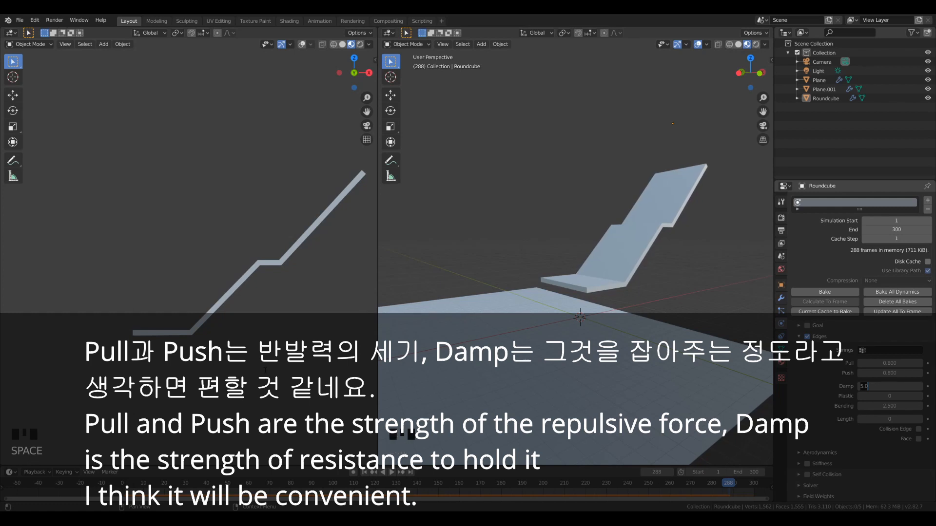
key("Return")
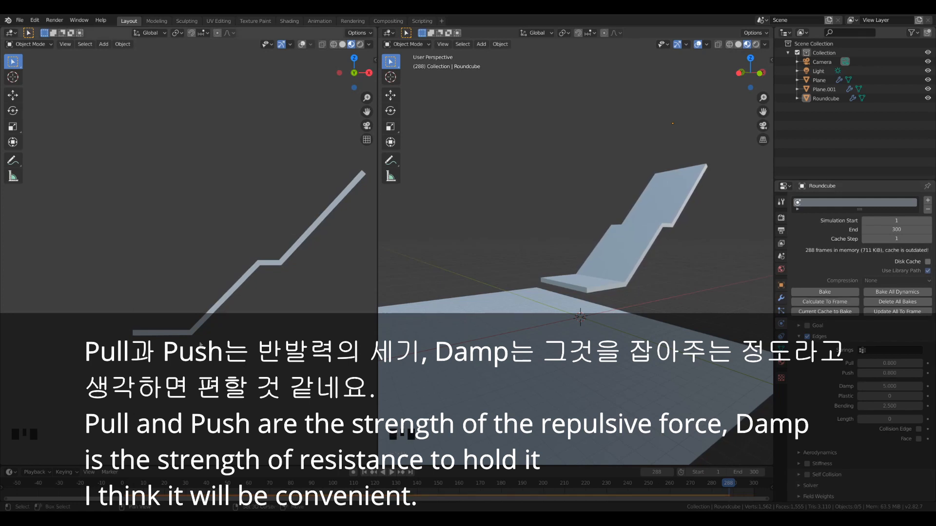
middle_click_drag(200, 345, 68, 345, "shift")
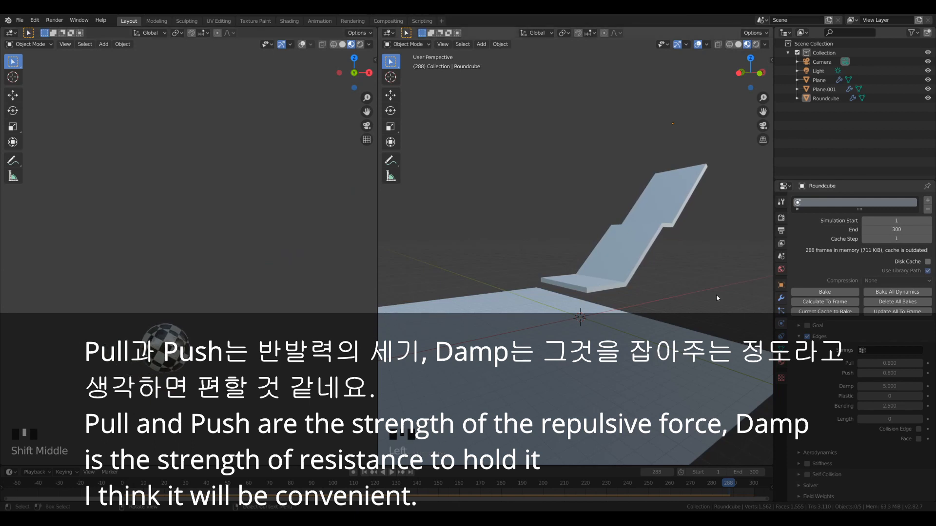
key("space")
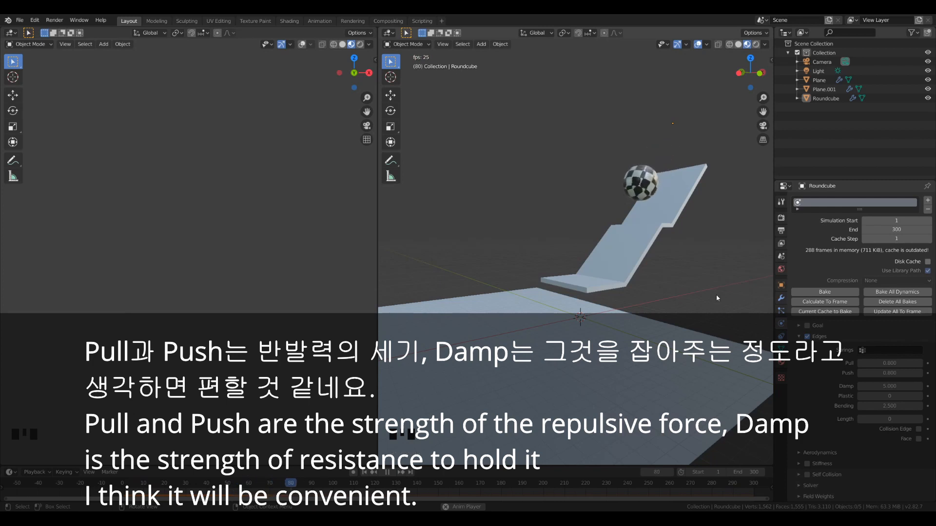
middle_click_drag(550, 385, 736, 354, "shift")
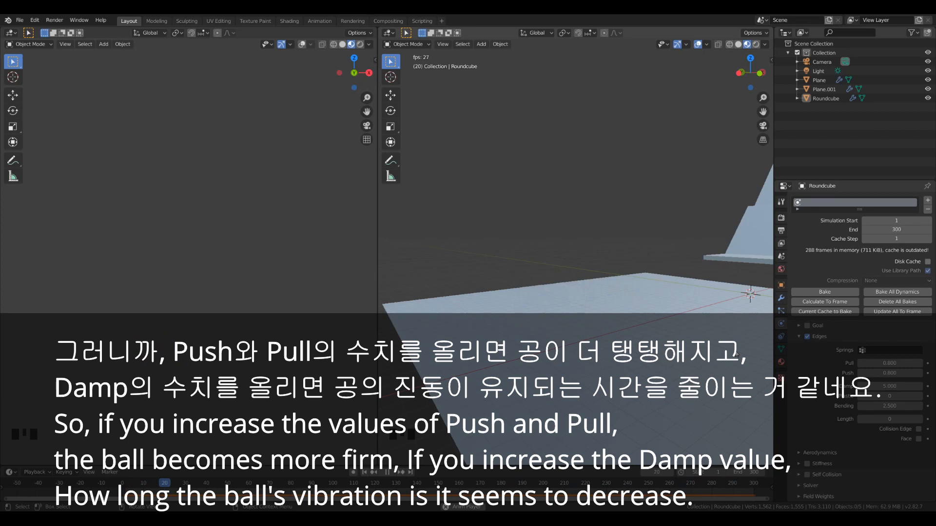
Set the ball's Damp back to 0.5 and play the simulation for comparison, returning to the first frame.
key("space")
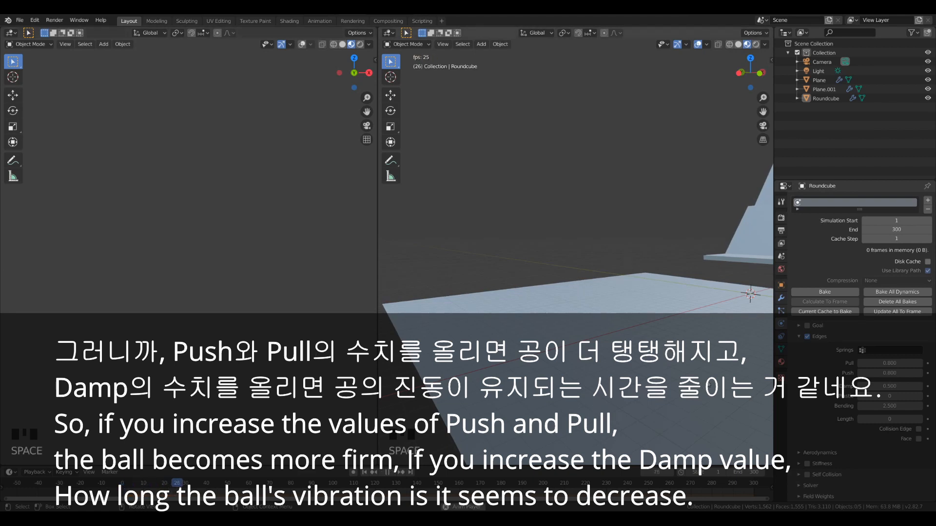
mouse_move(709, 385)
middle_mouse_down()
mouse_move(688, 386)
mouse_move(711, 389)
middle_mouse_up()
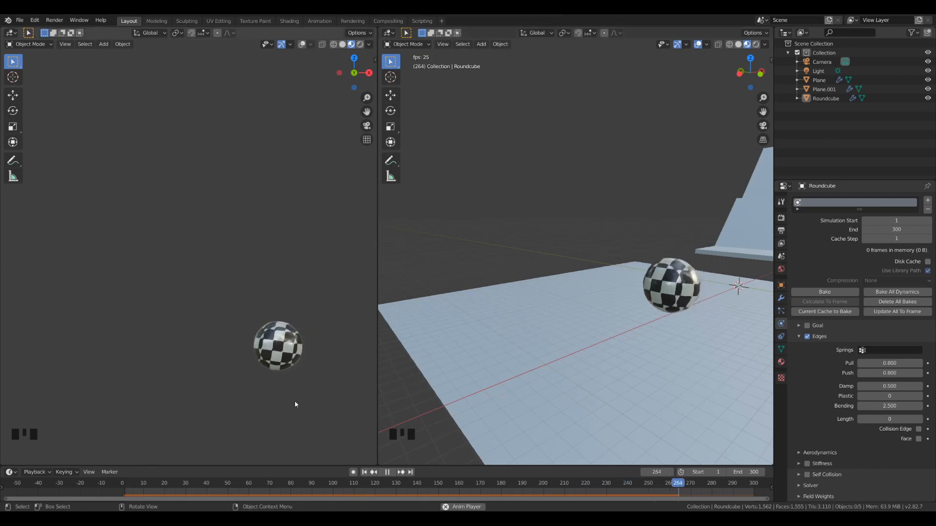
middle_click_drag(341, 392, 171, 396, "shift")
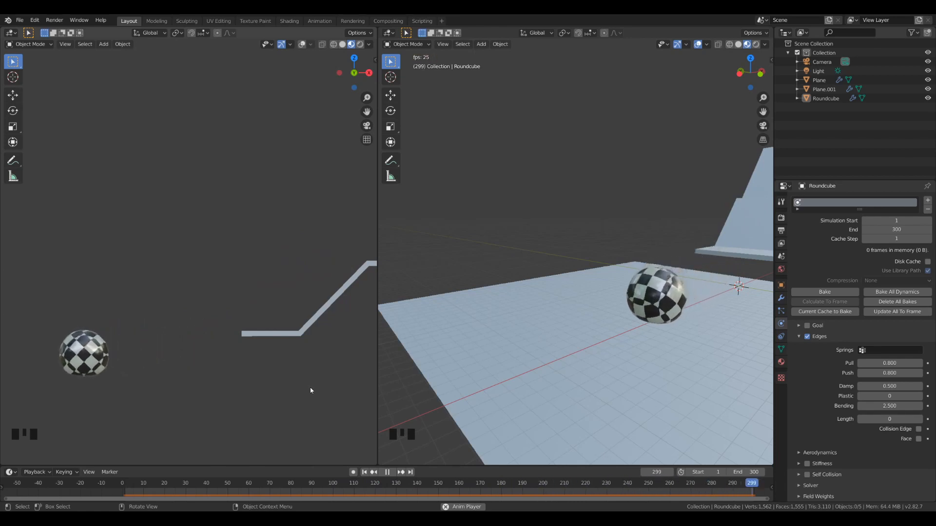
key("space")
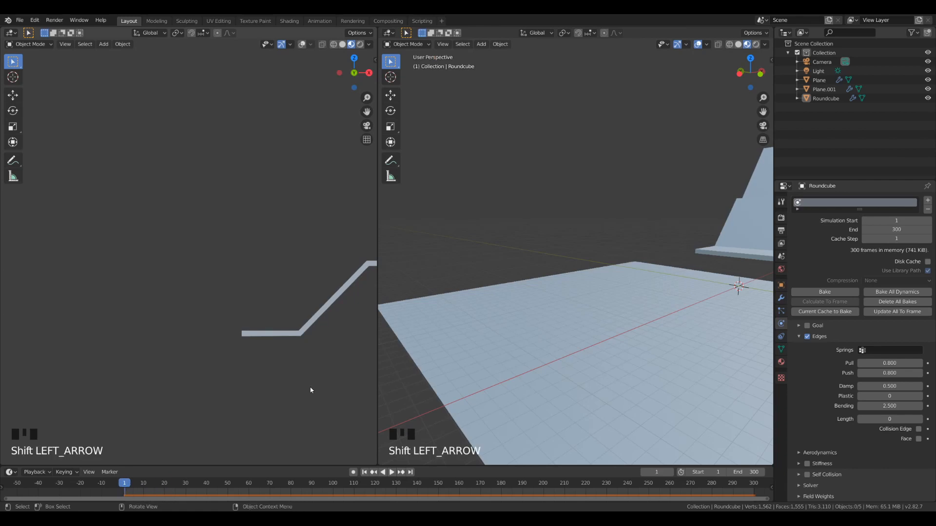
Increase the Damp of the ball's soft body edges to 50.
left_click(894, 386)
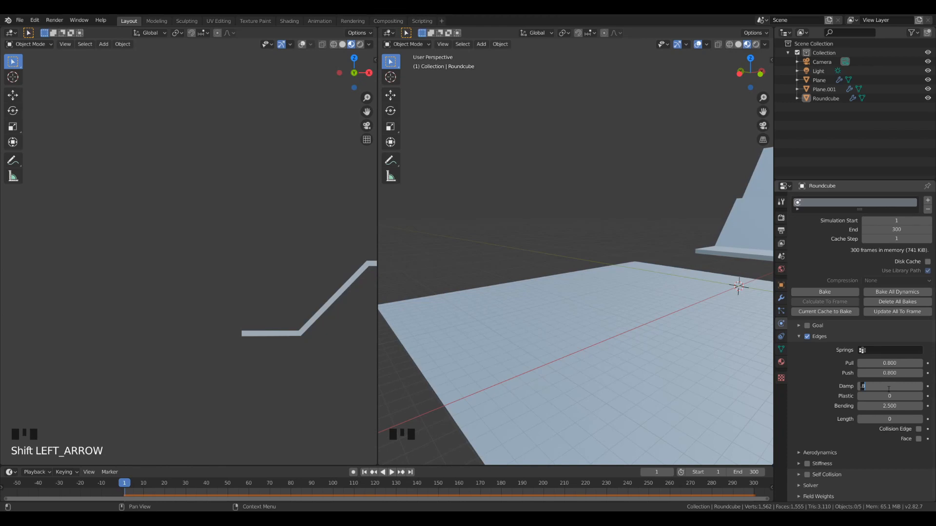
type("5")
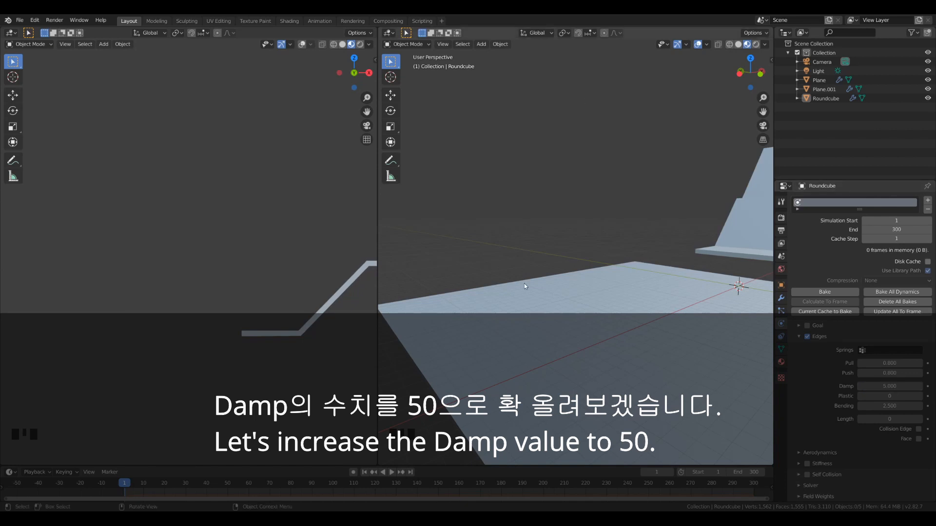
left_click(526, 286)
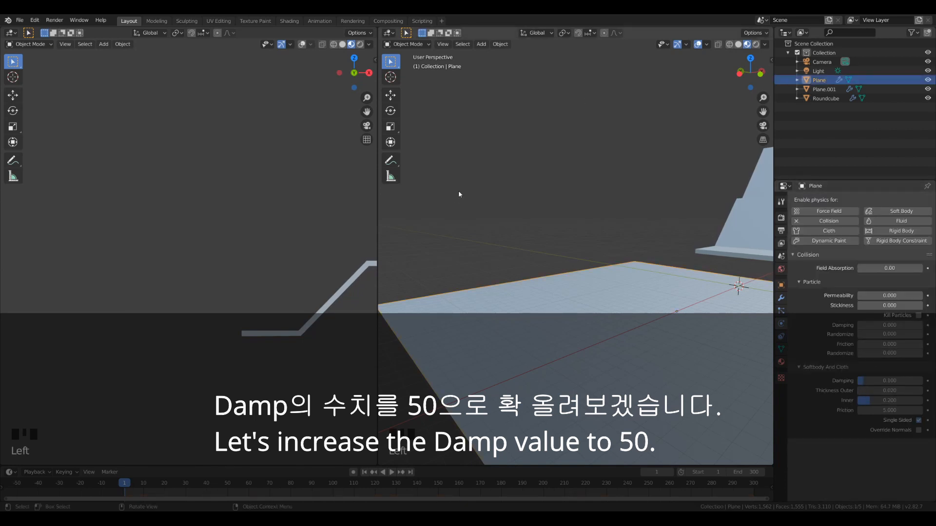
scroll(471, 211, "down", 3)
left_click(729, 144)
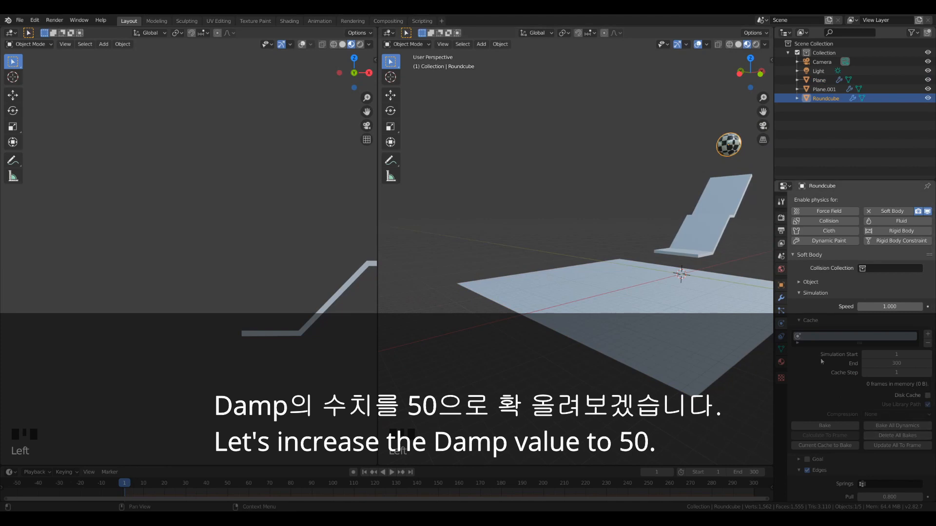
left_click(719, 131)
left_click(730, 142)
scroll(825, 380, "down", 11)
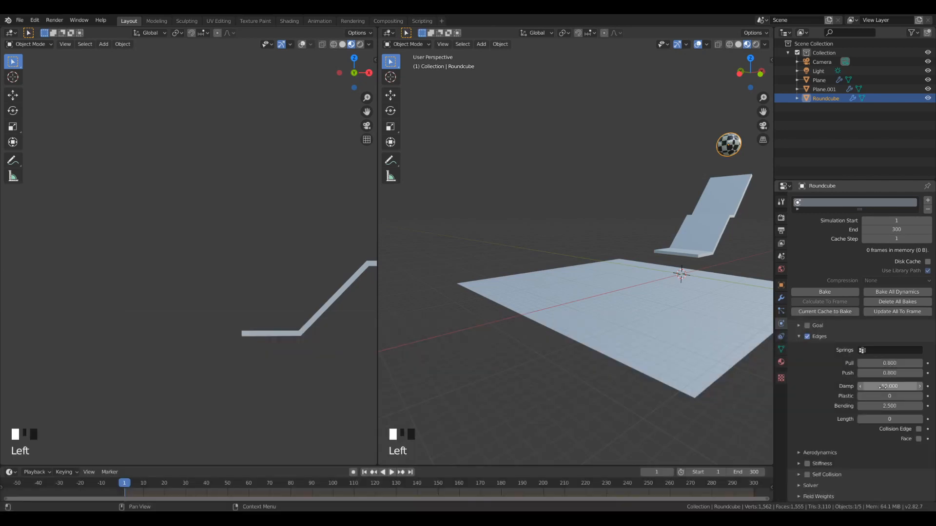
Play the simulation with the high Damp value to examine how the ball's surface vibrates after it bounces.
left_click(609, 224)
key("space")
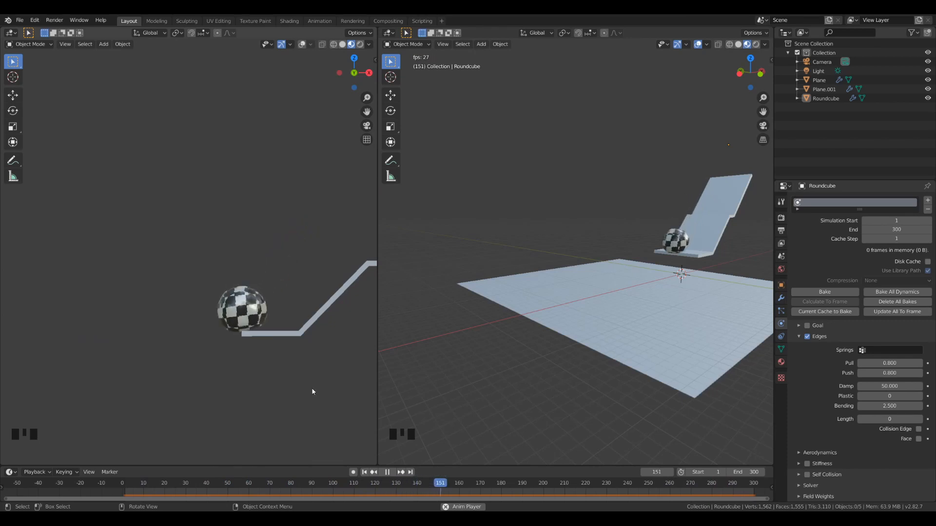
key("space")
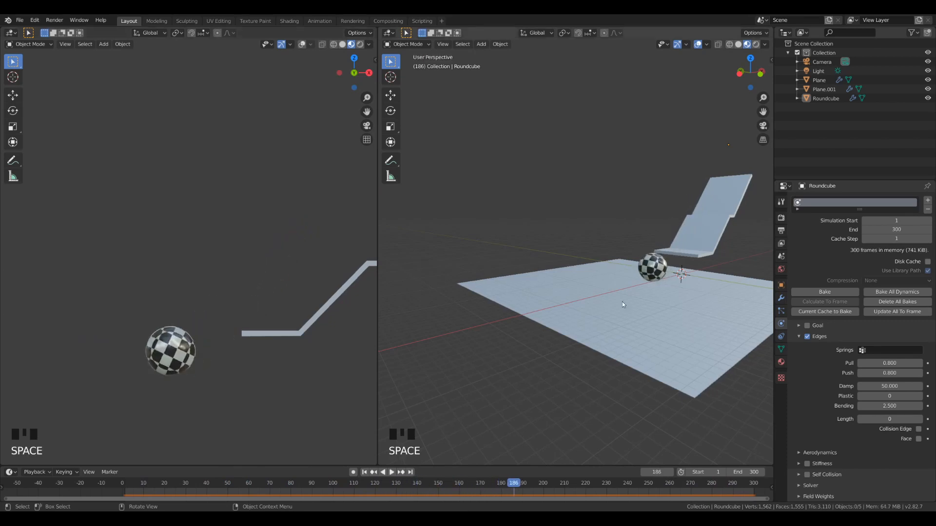
middle_click_drag(306, 376, 212, 453, "ctrl")
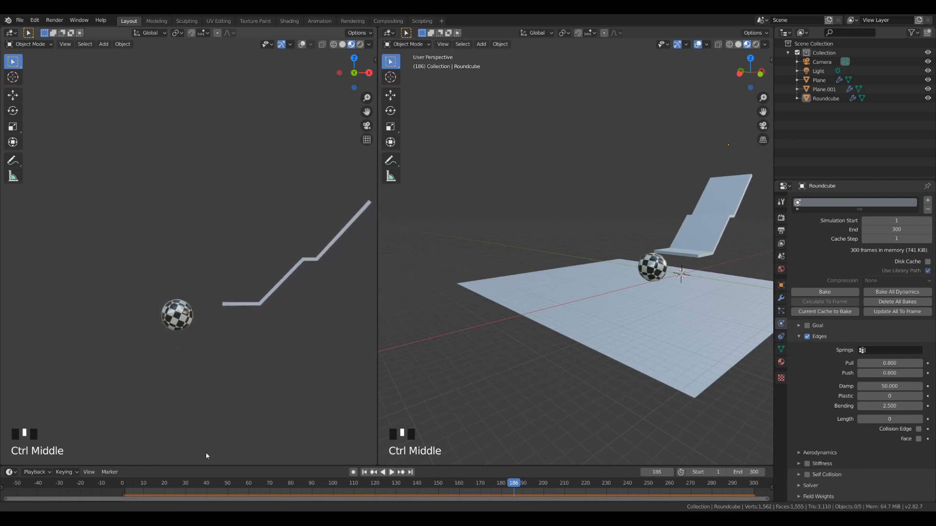
key("space")
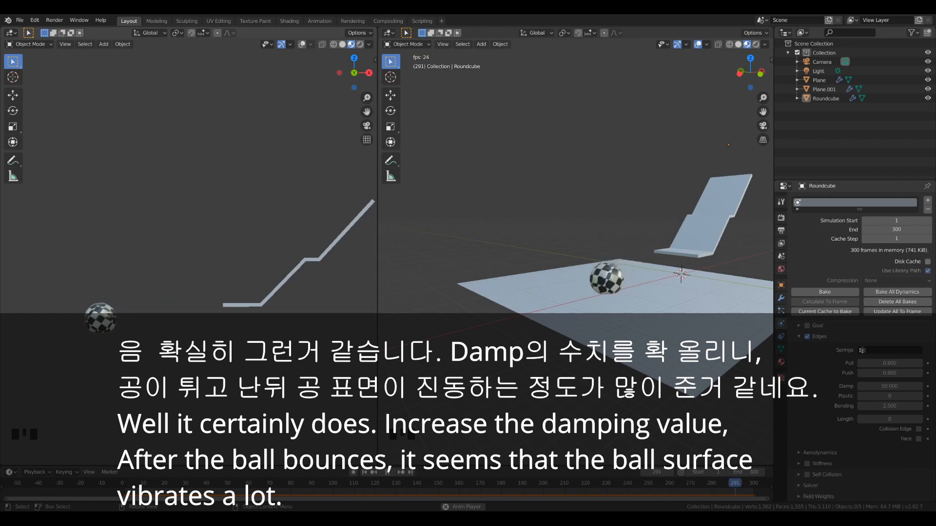
middle_click_drag(647, 400, 637, 337, "shift")
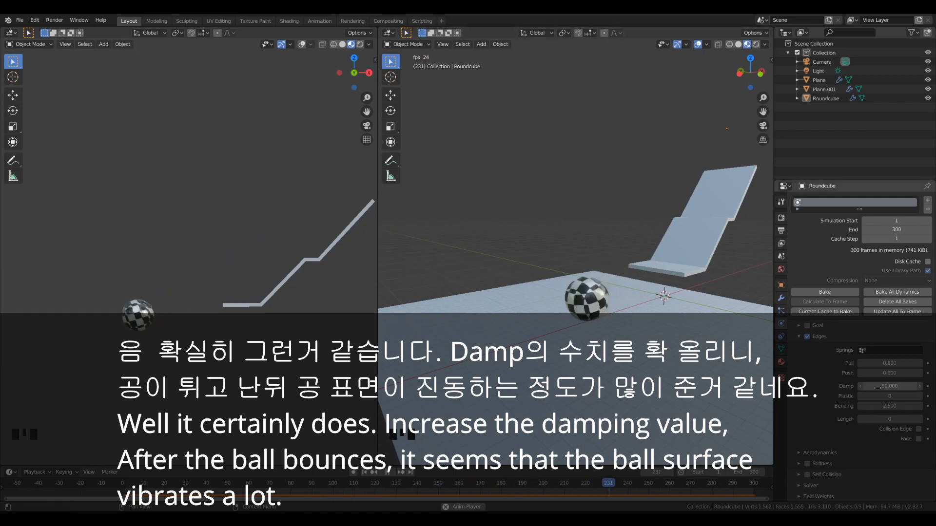
key("space")
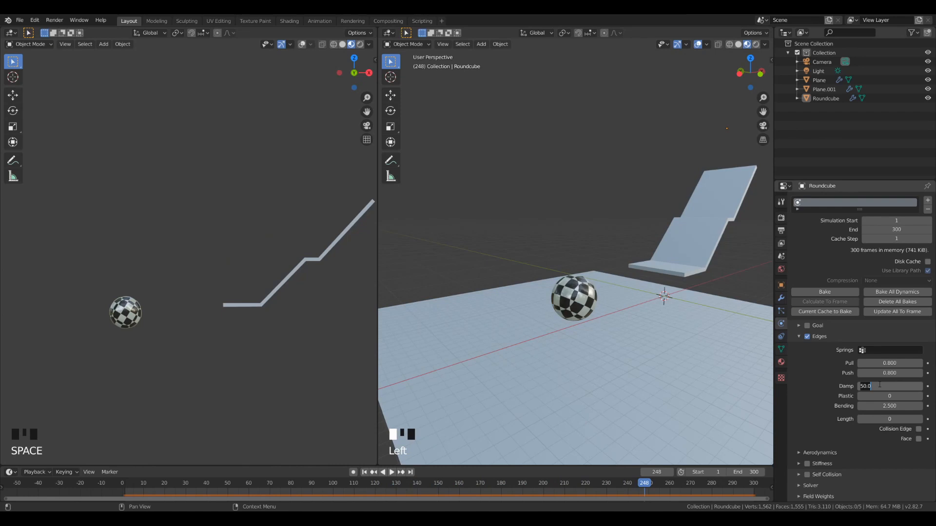
Set the ball's Damp to 0 and play the simulation to compare the ball's surface vibration.
type("0")
key("Return")
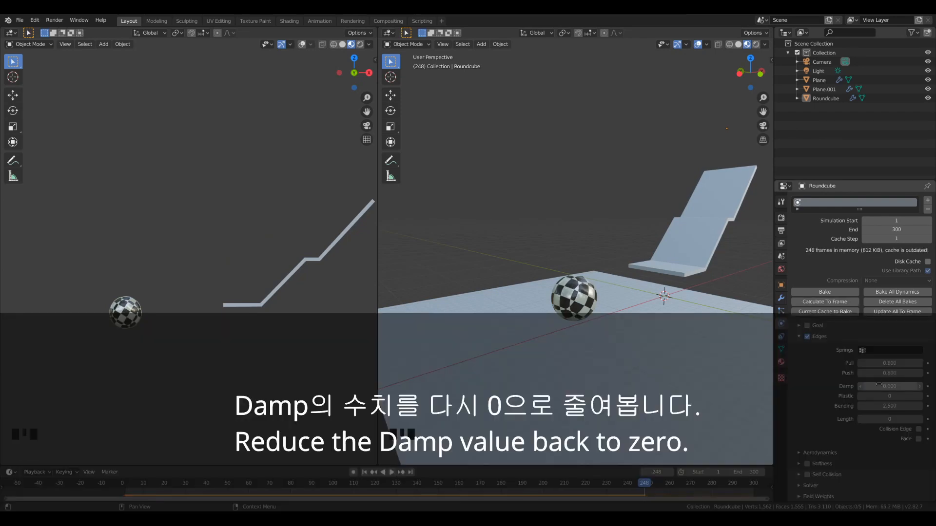
key("space")
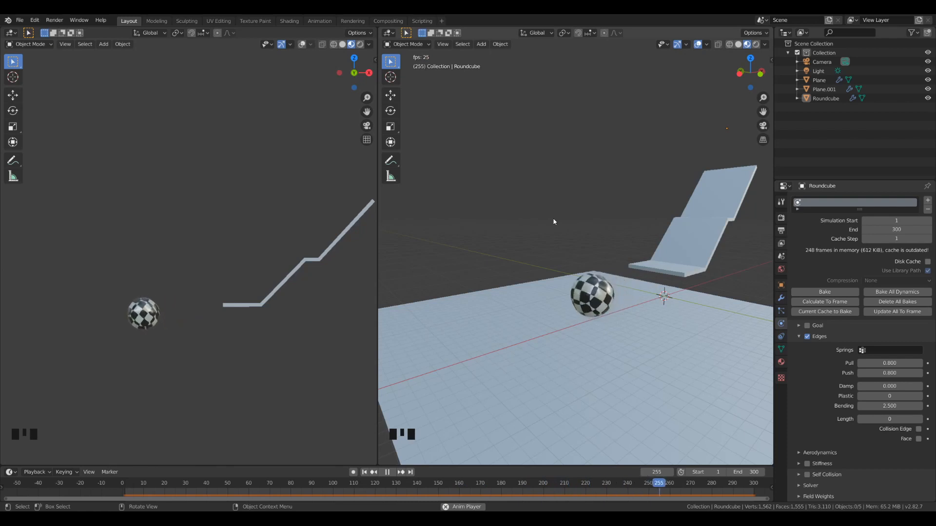
key("space")
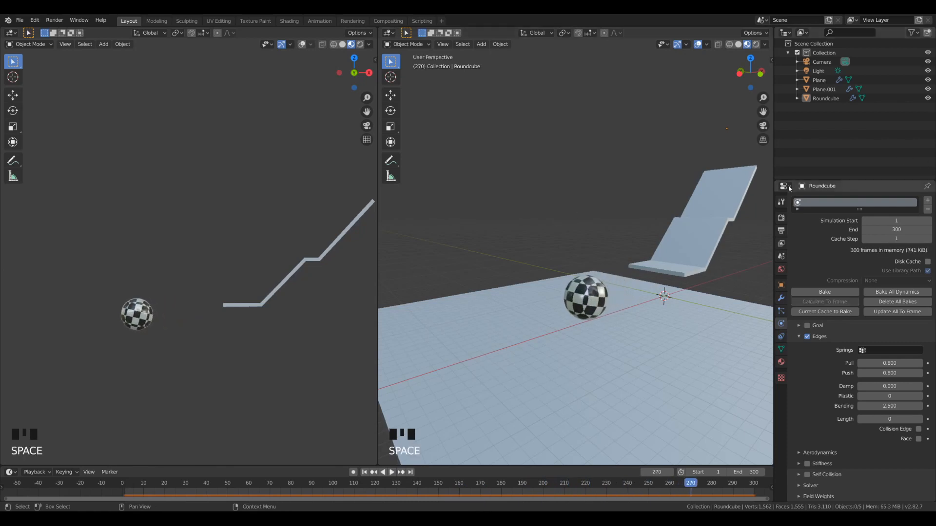
key("space")
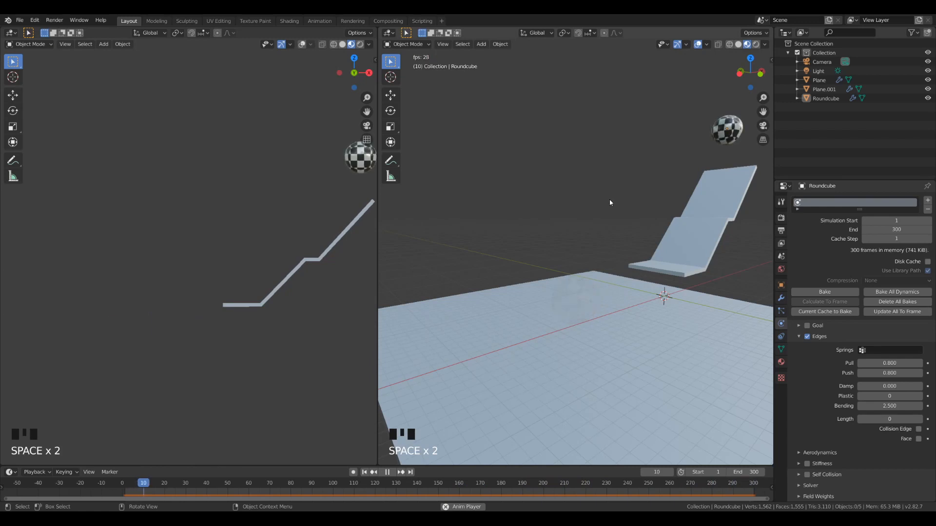
Set the Damp of the ball's soft body edges to 50 and play the simulation again, returning to the first frame.
key("shift+Left")
key("space")
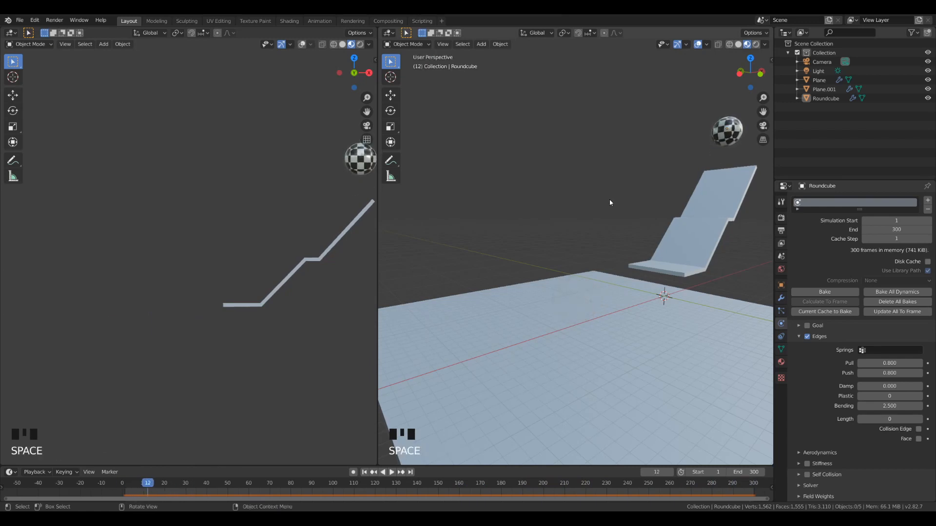
key("shift+Left")
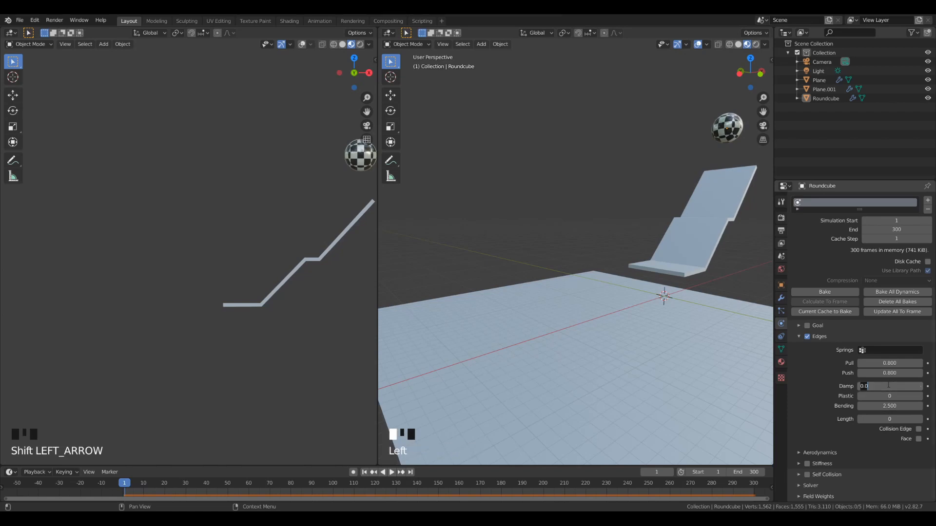
left_click(887, 385)
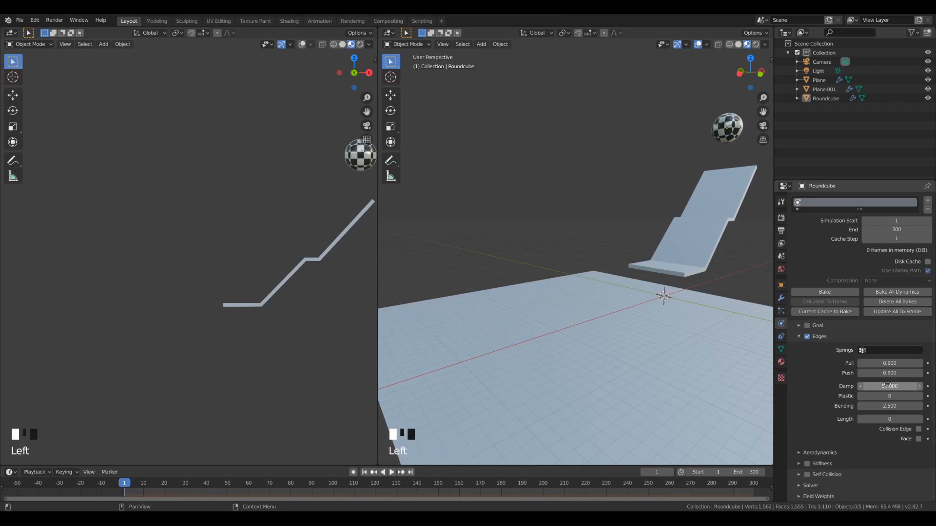
key("space")
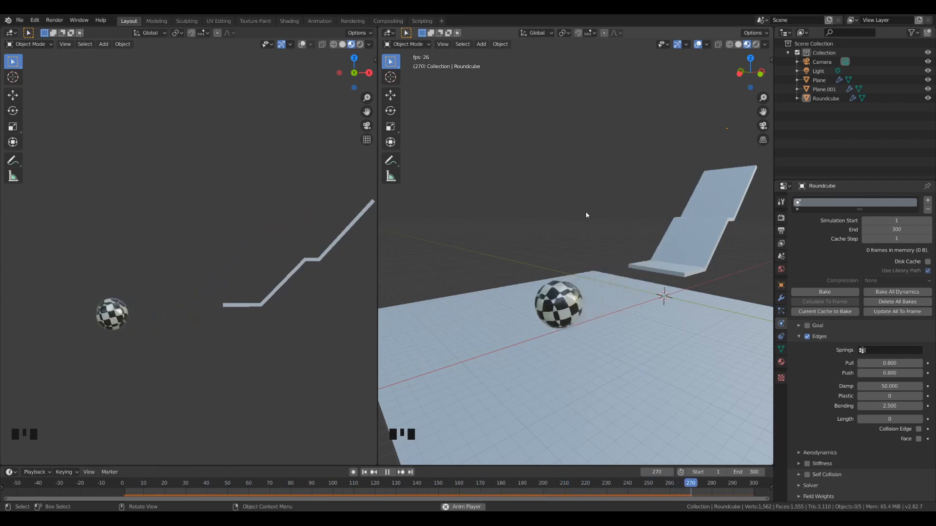
key("space")
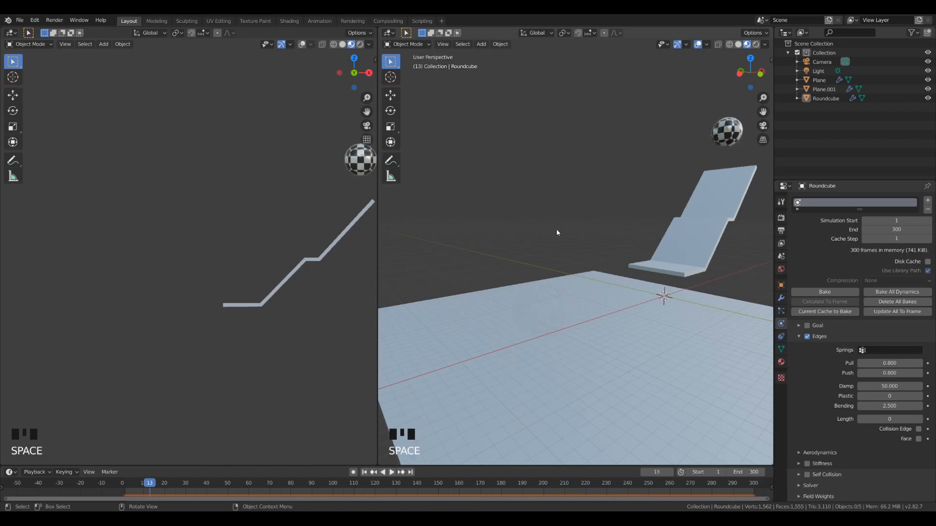
key("shift+Left")
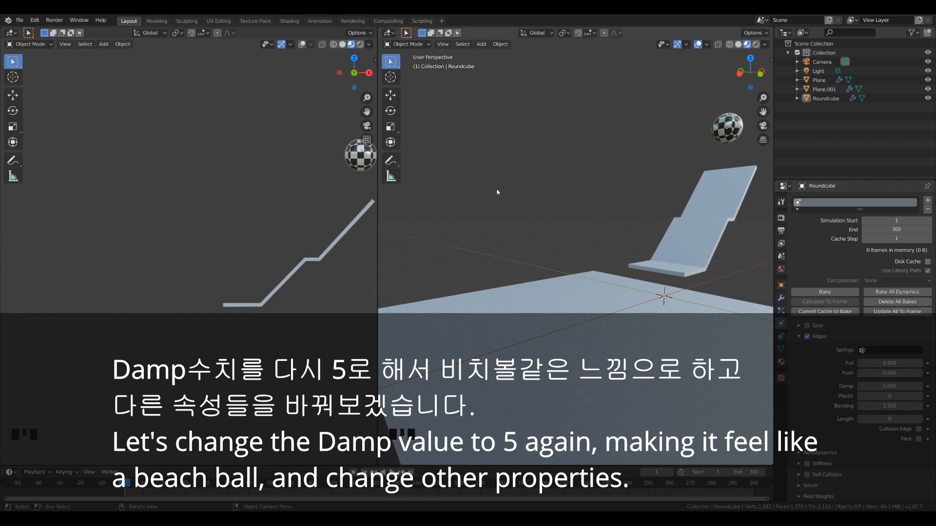
Set the ball's Damp to 5 for a beach-ball feel and play the simulation, returning to the first frame.
key("space")
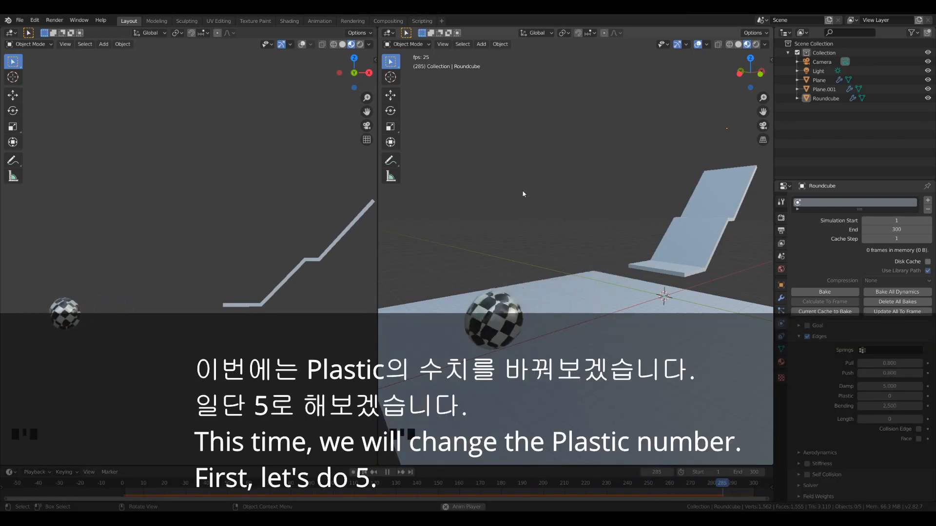
key("space")
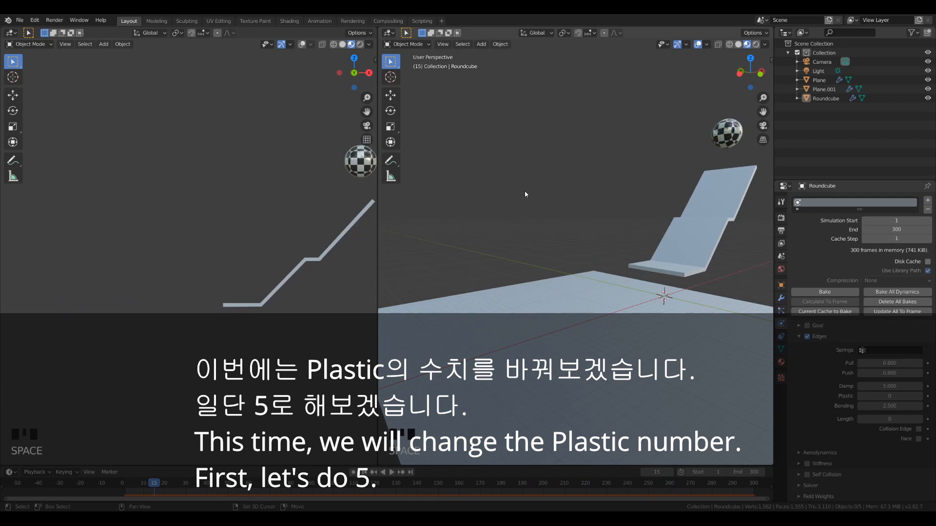
key("shift+Left")
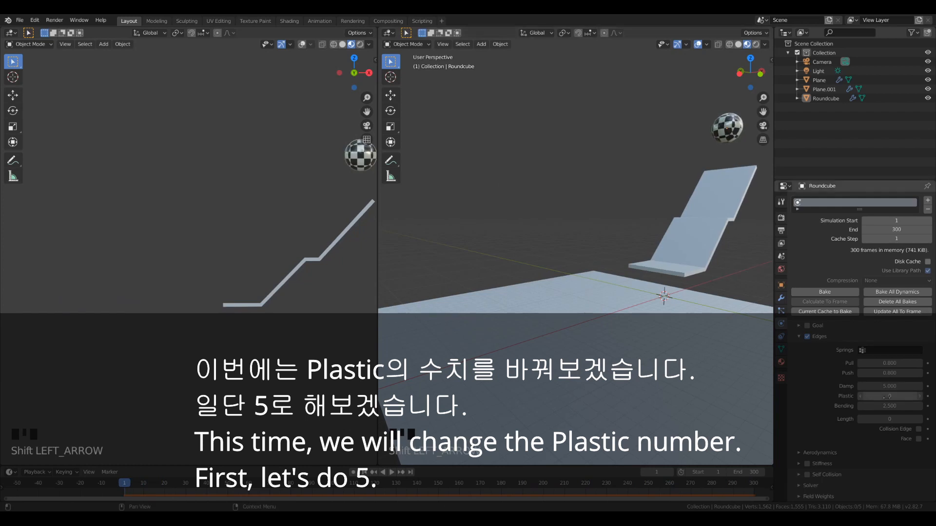
Set the Plastic value of the ball's soft body edges to 5 and play the simulation to compare its deformation.
left_click(887, 396)
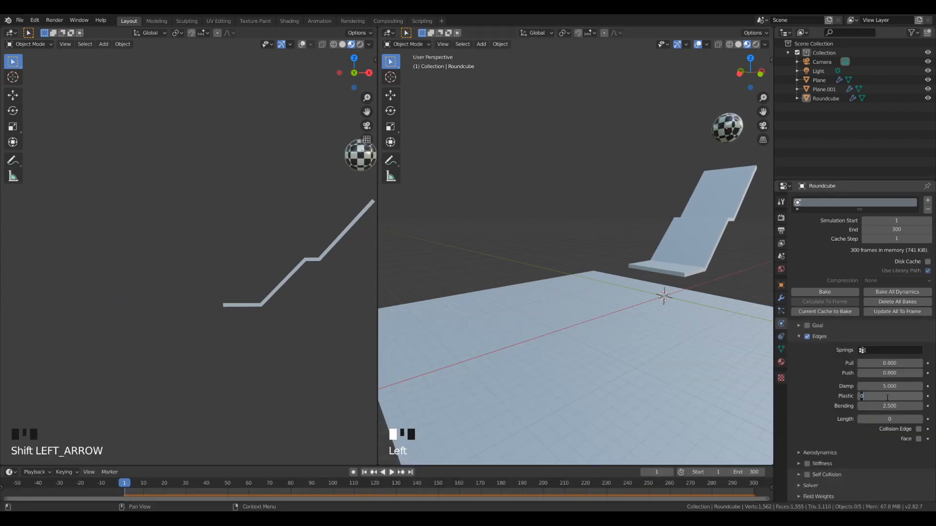
type("5")
key("Return")
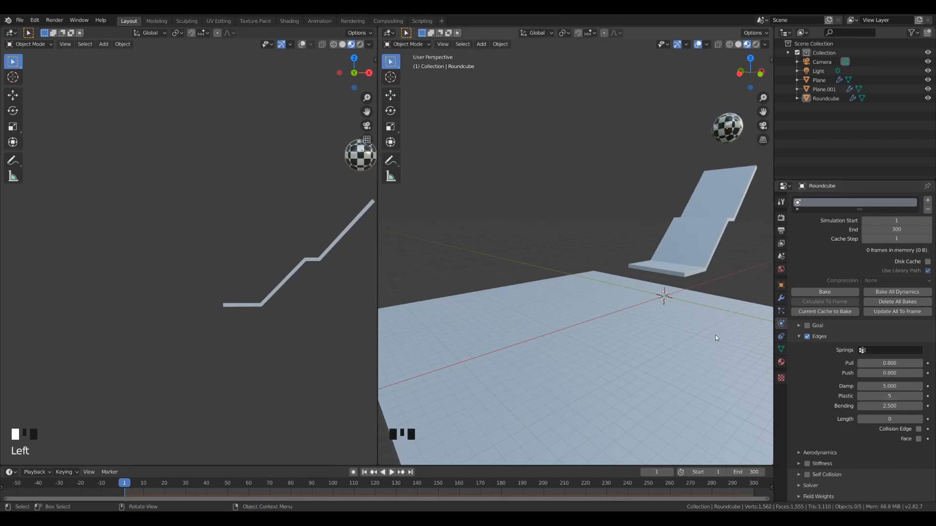
key("space")
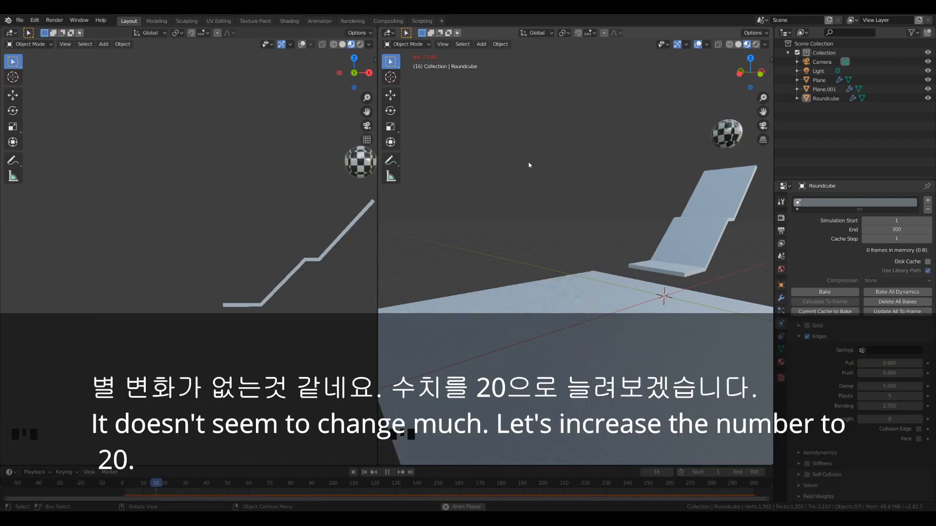
key("space")
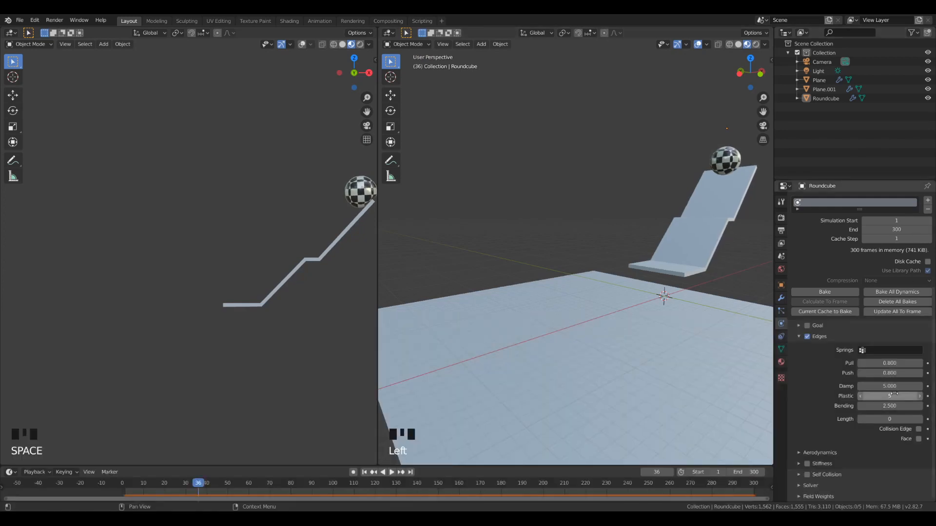
Increase the ball's Plastic value to 20 and play the simulation to check its shape after the floor impact.
type("20")
key("Return")
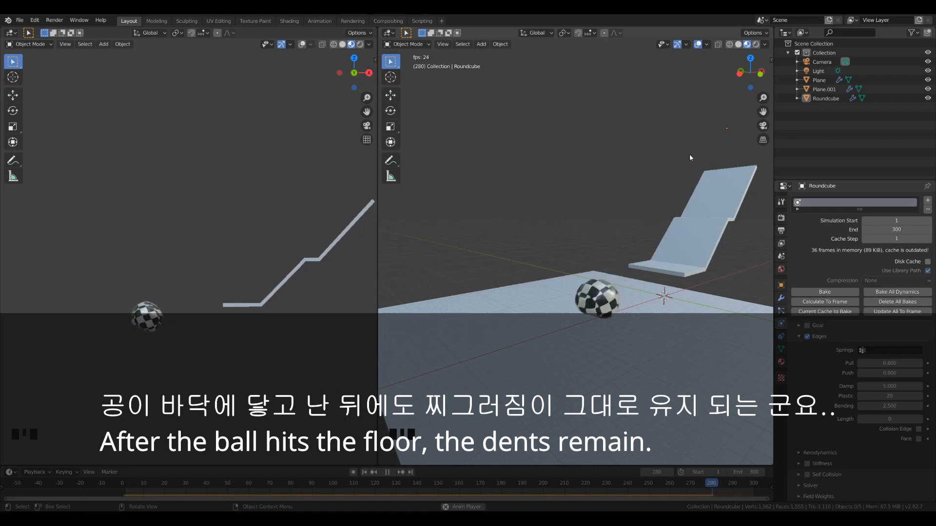
key("space")
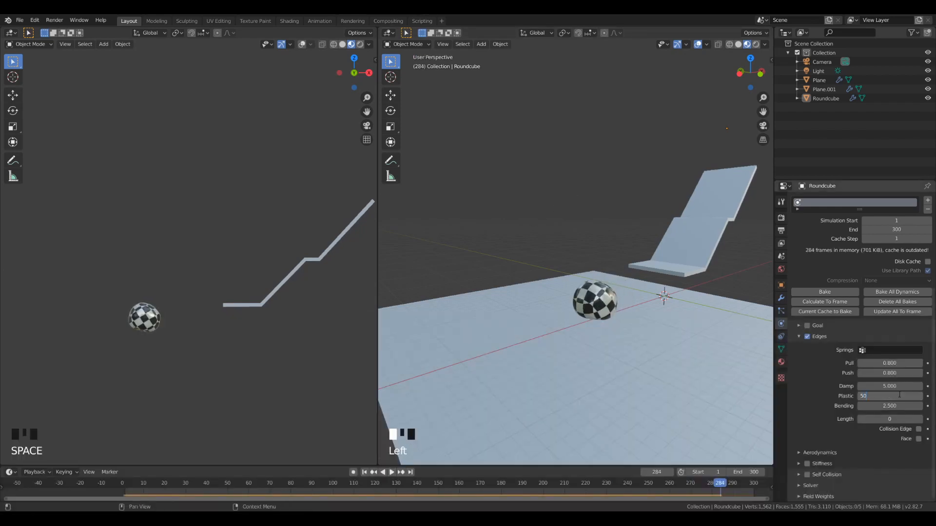
Raise the ball's Plastic value to 50 and play the simulation from the first frame, returning to the start.
key("shift+Left")
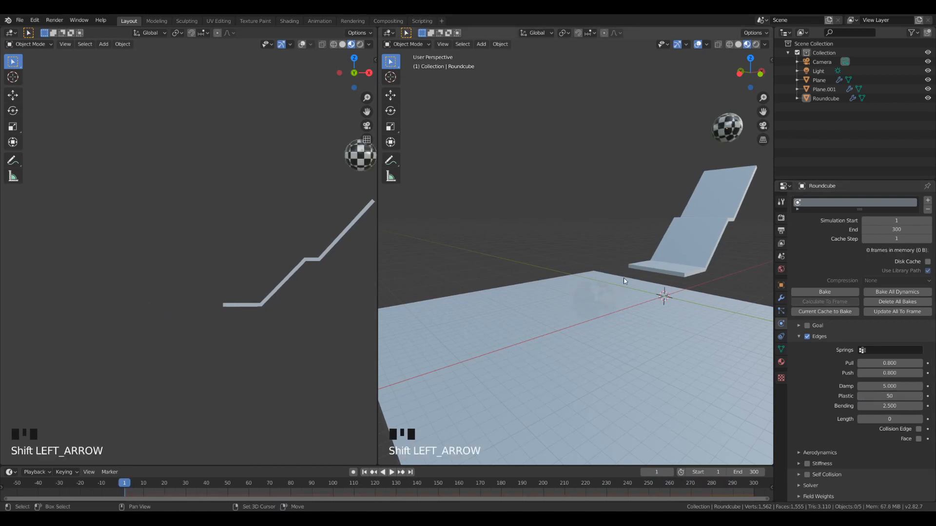
key("space")
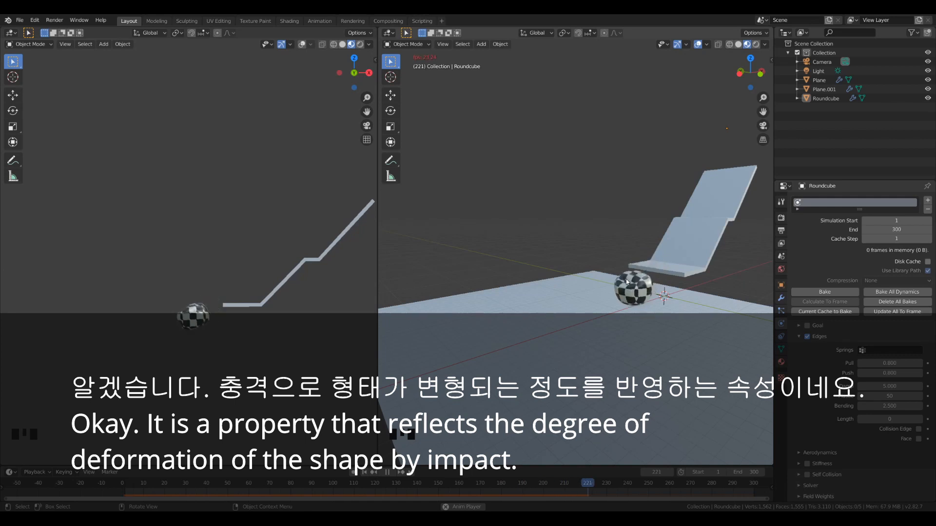
key("space")
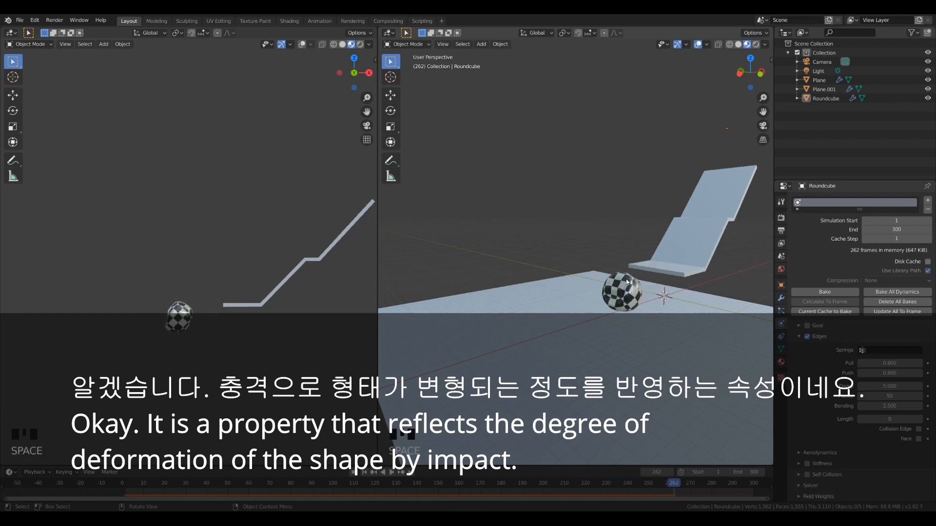
key("shift+Left")
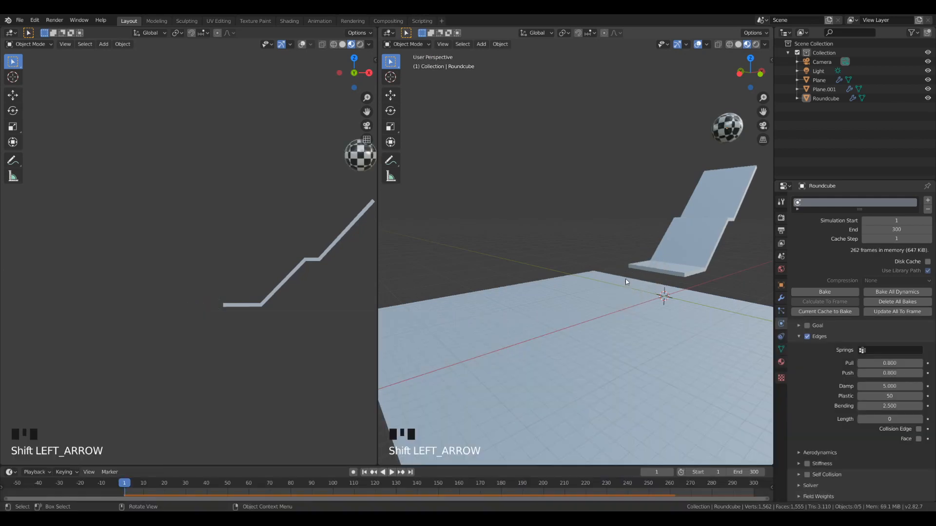
Set the Length of the ball's soft body edges to 100 and play the simulation to examine its effect.
left_click(884, 419)
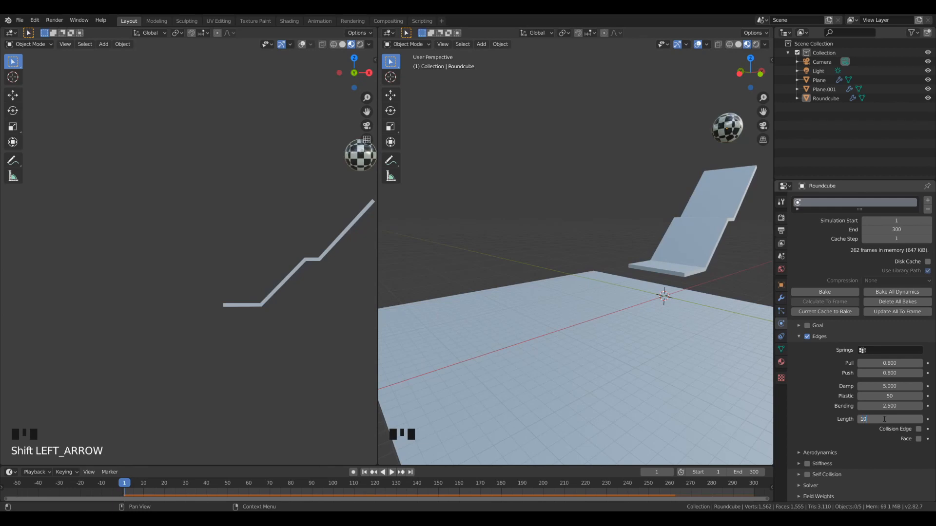
type("0")
key("Return")
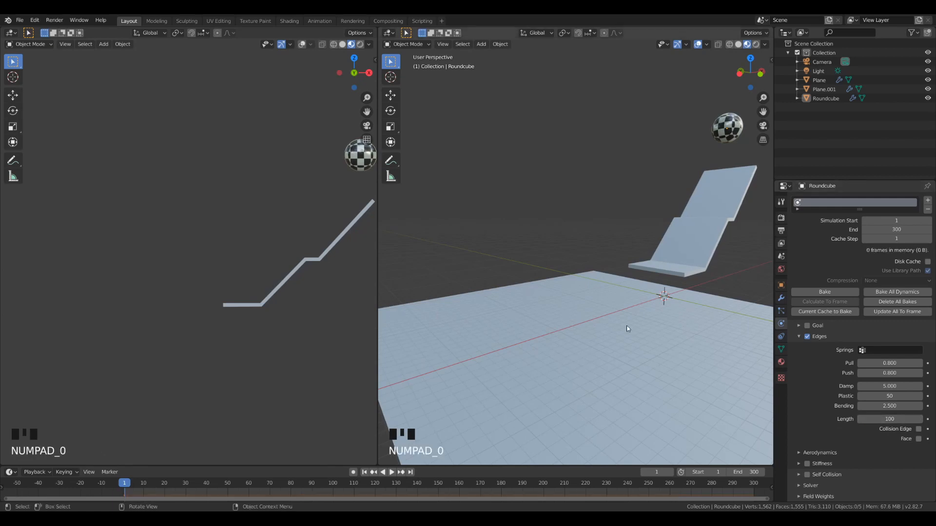
key("space")
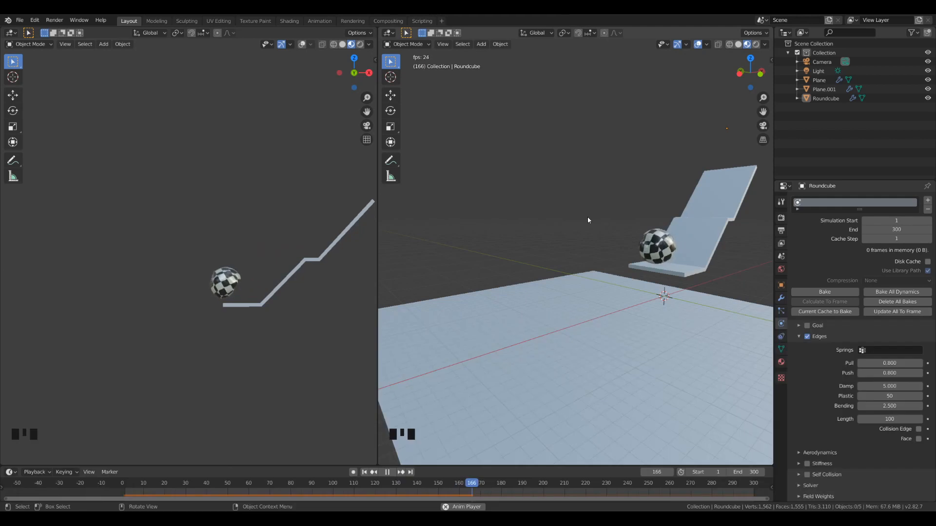
key("space")
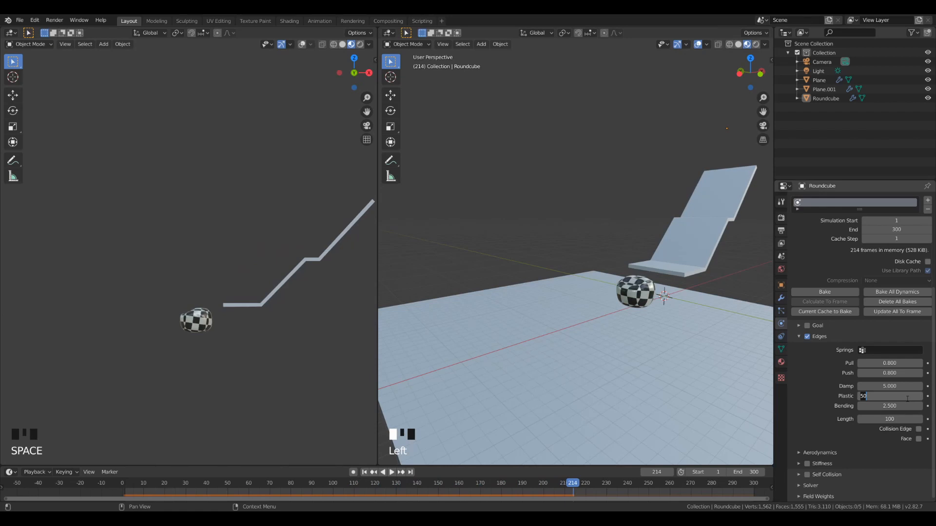
Reset the ball's Plastic value to 0 and play the simulation from the first frame.
left_click(907, 399)
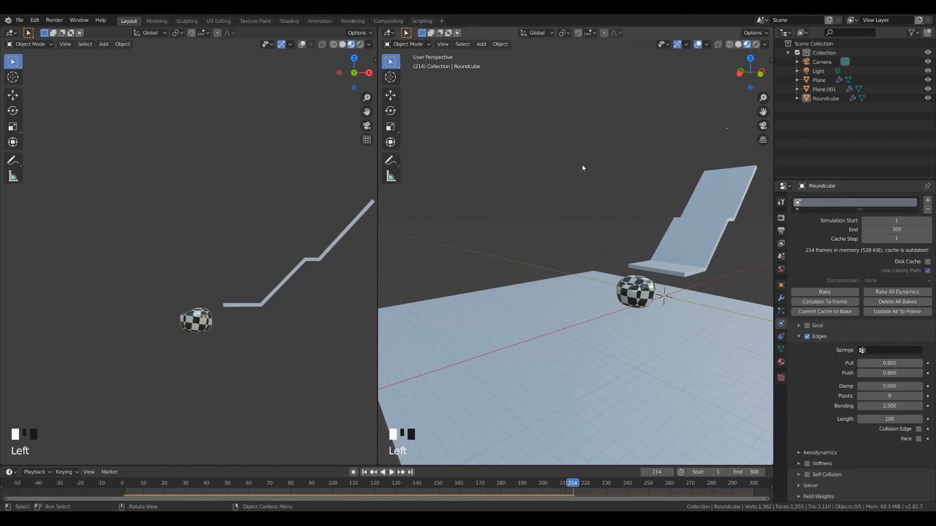
key("shift+Left")
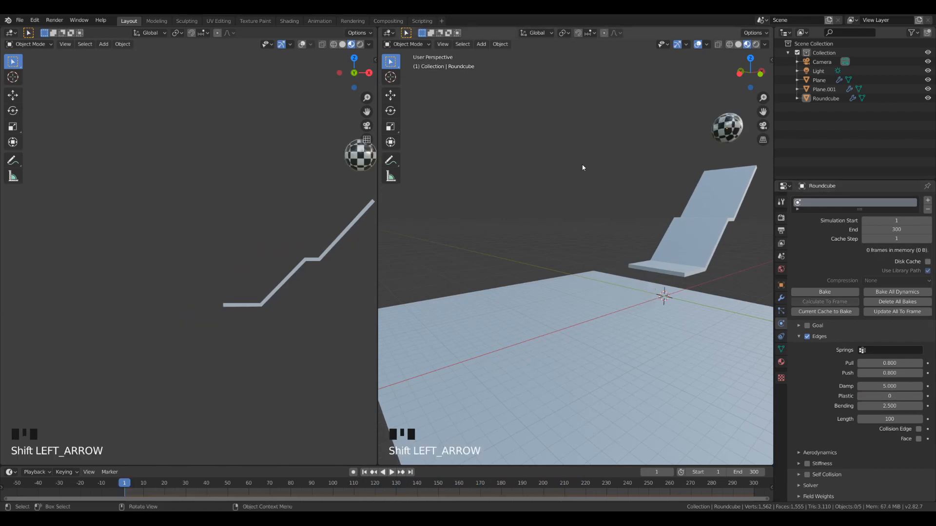
key("space")
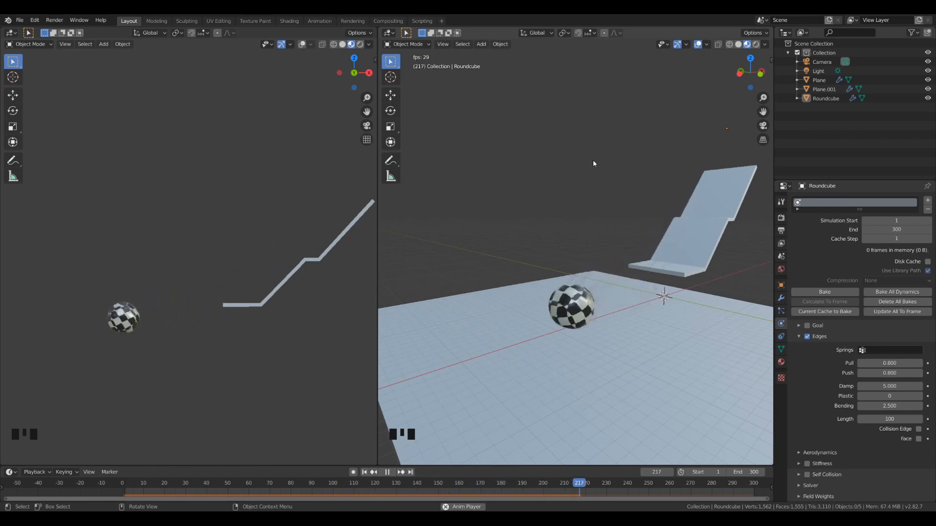
key("space")
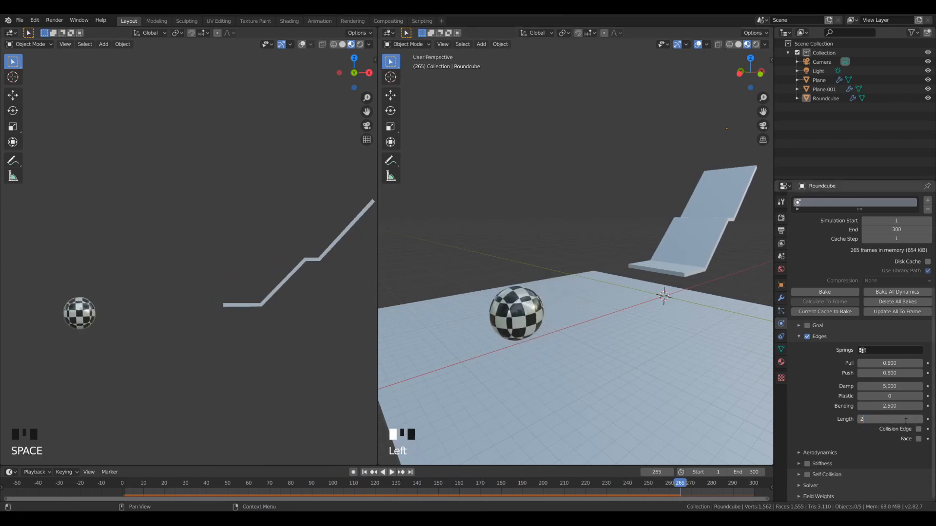
Set the ball's edge Length to 200 and play the simulation to compare the ball's size, returning to the first frame.
type("00")
key("Return")
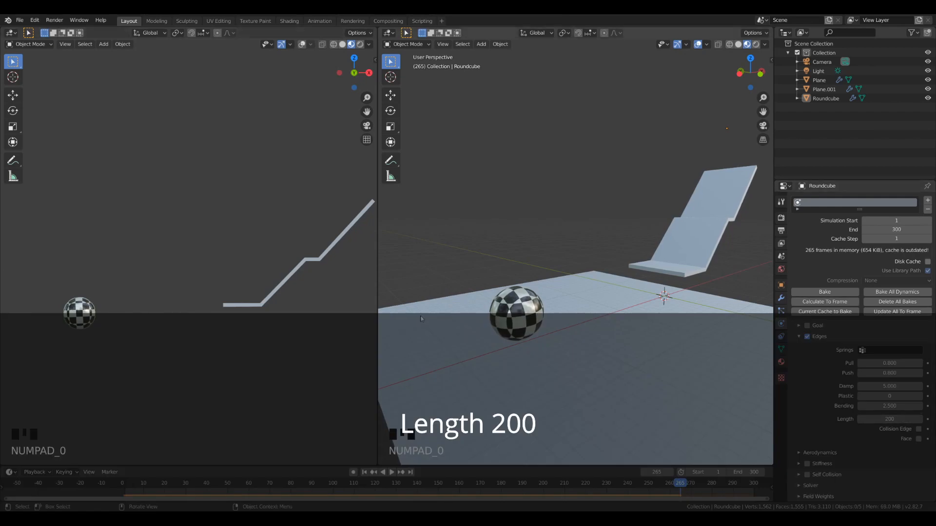
key("space")
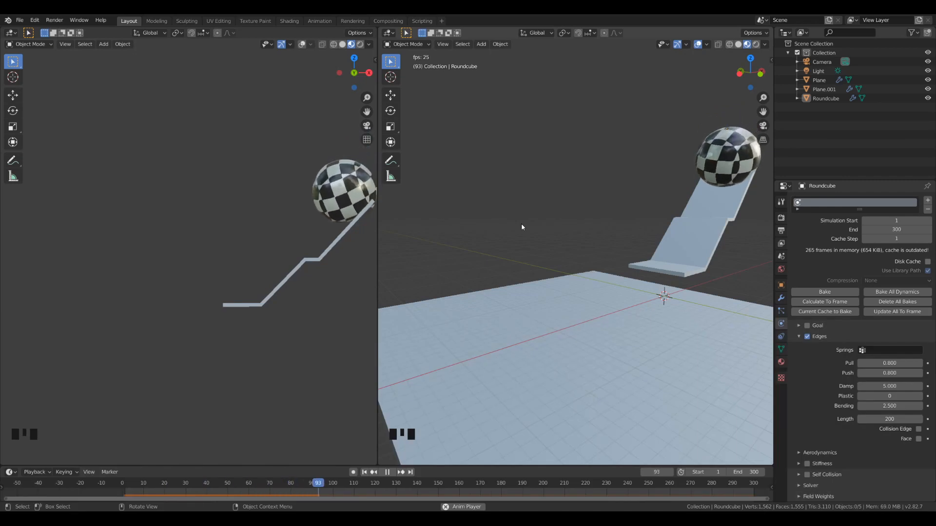
key("space")
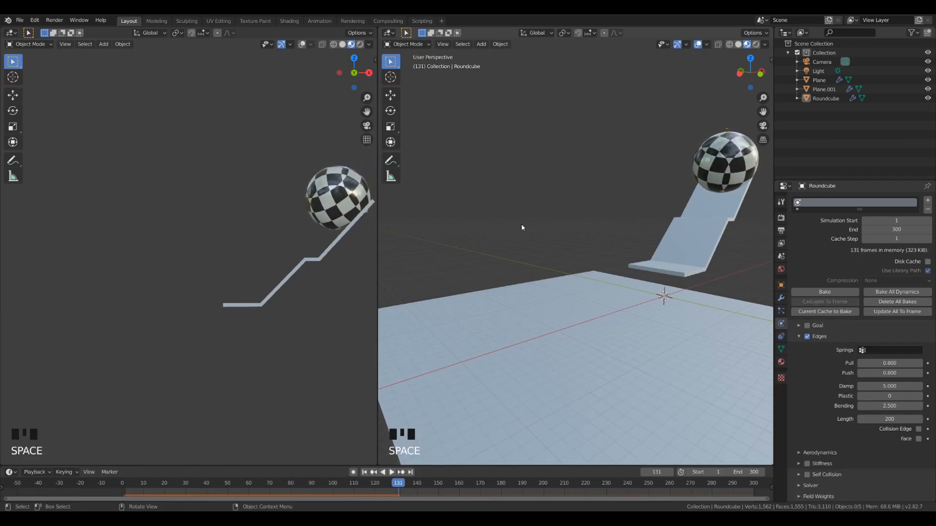
key("shift+Left")
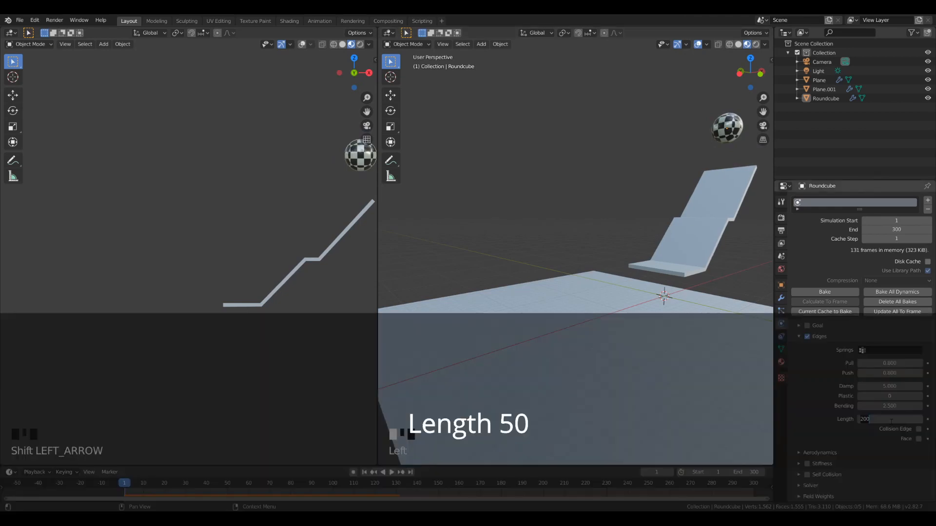
Set the ball's edge Length to 50 and play the simulation to compare the ball's size, returning to the first frame.
left_click(891, 419)
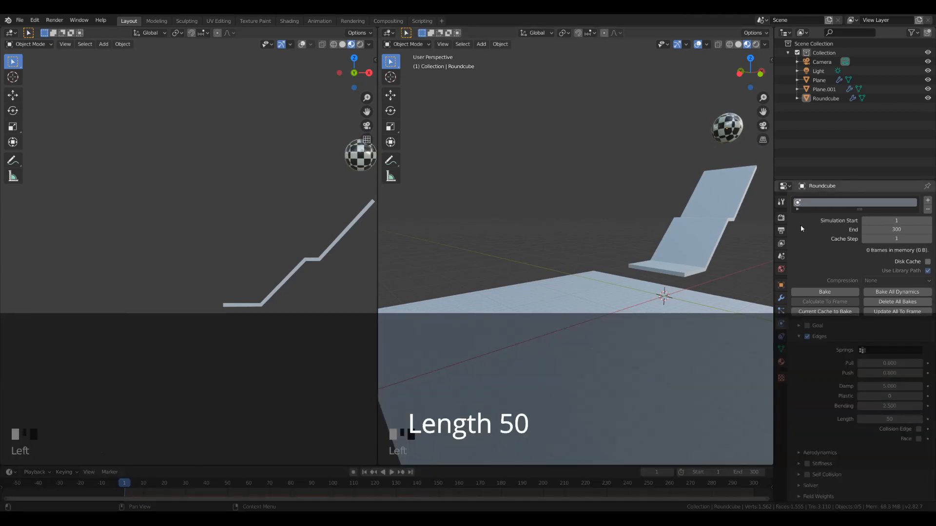
key("space")
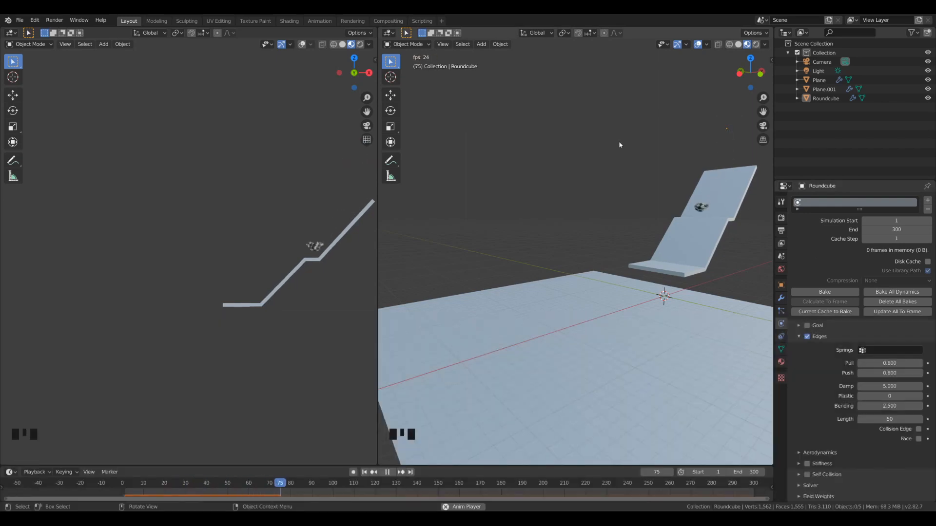
key("space")
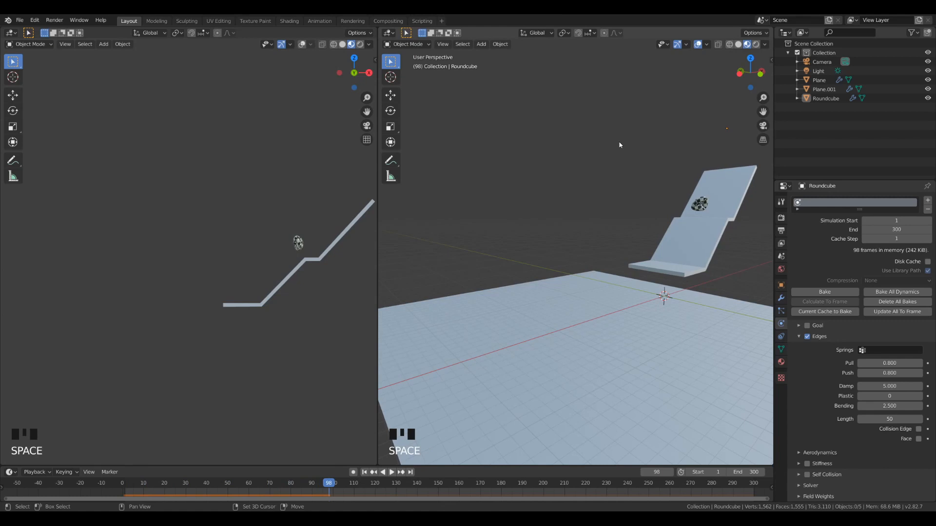
key("shift+Left")
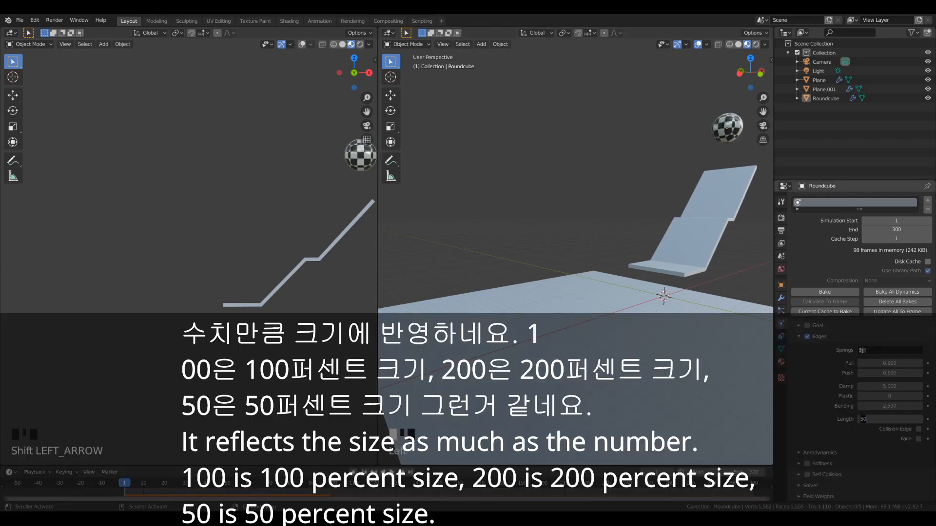
Set the ball's edge Length to 0 and play the simulation to compare the ball's size, returning to the first frame.
key("space")
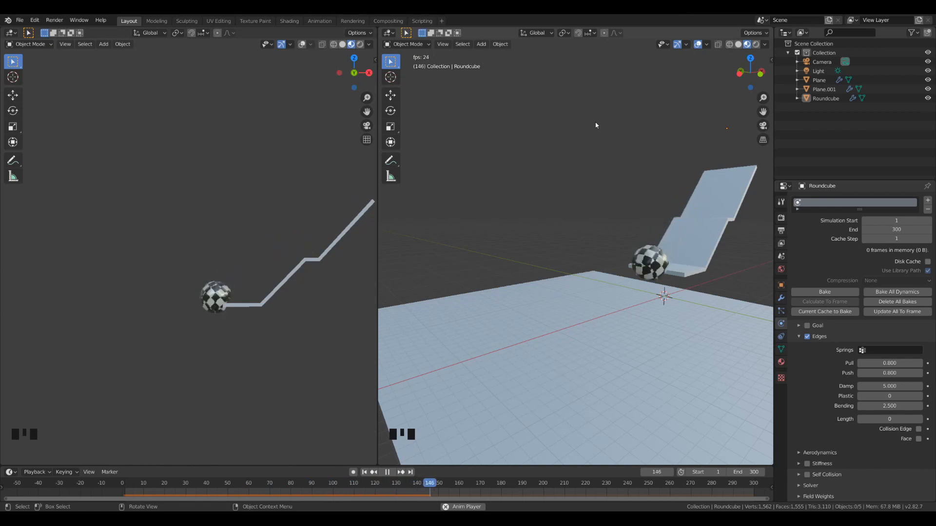
key("space")
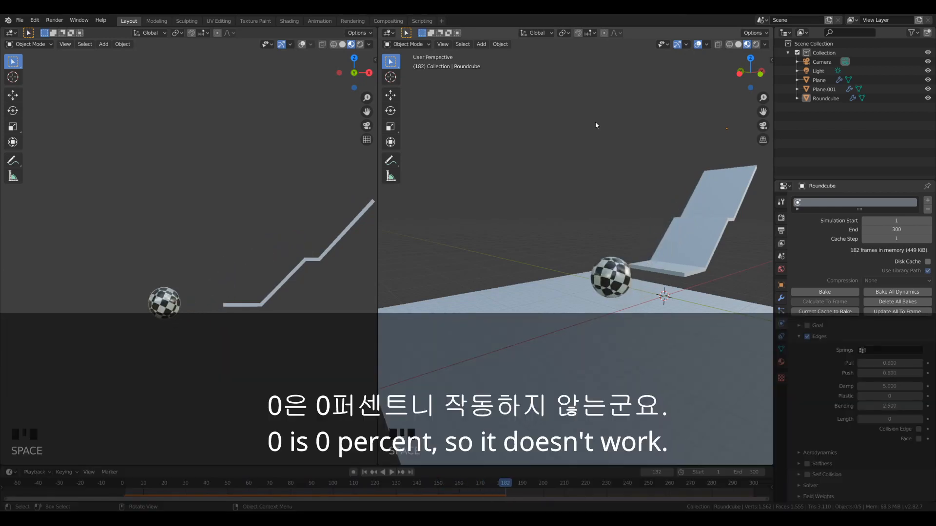
key("shift+Left")
key("Left")
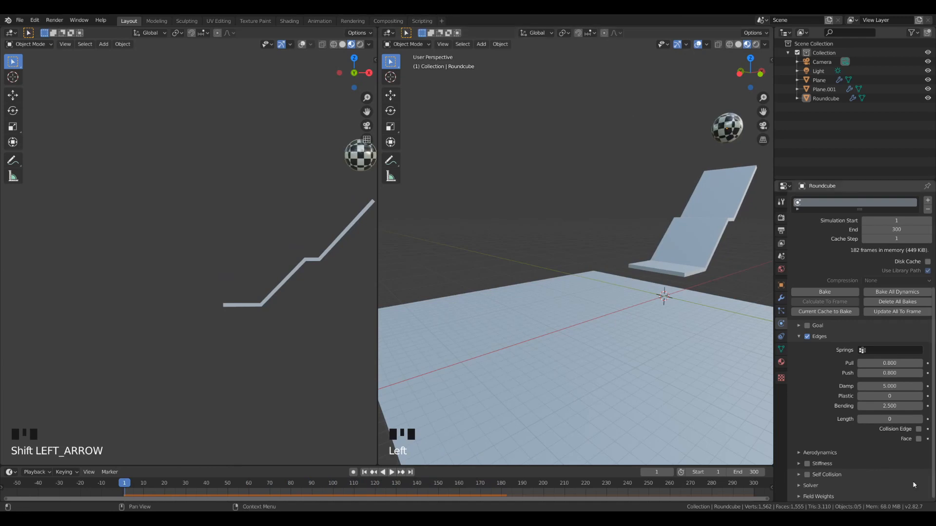
Set the ball's edge Pull and Push to 0.2 and play the simulation, returning to the first frame.
key("Left")
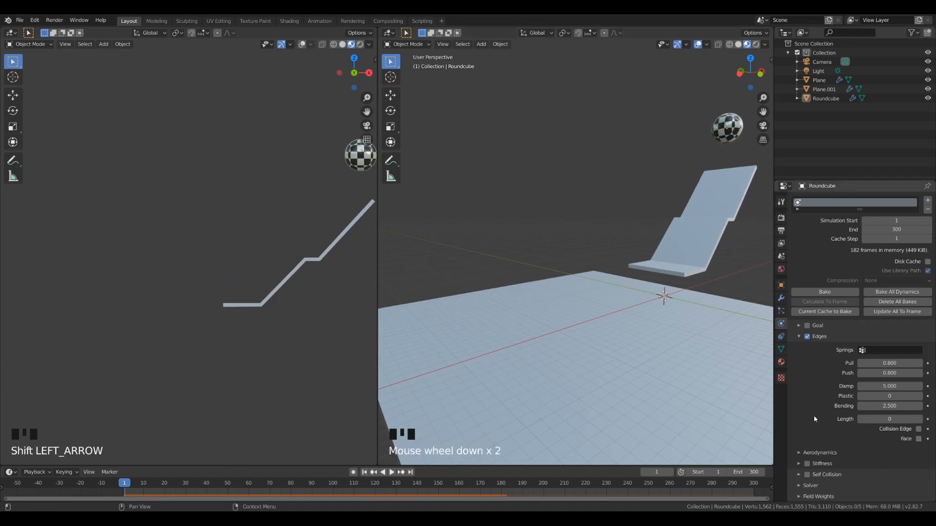
scroll(804, 442, "down", 2)
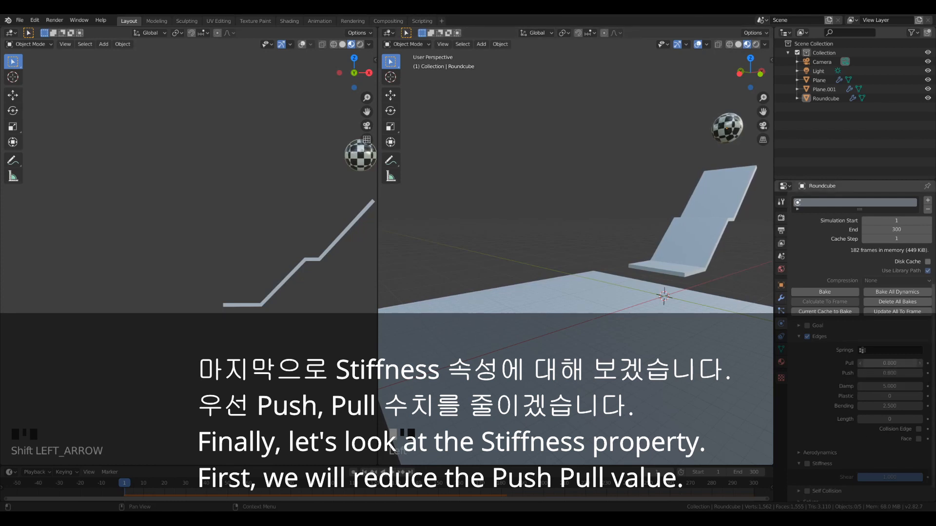
left_click_drag(889, 363, 863, 363)
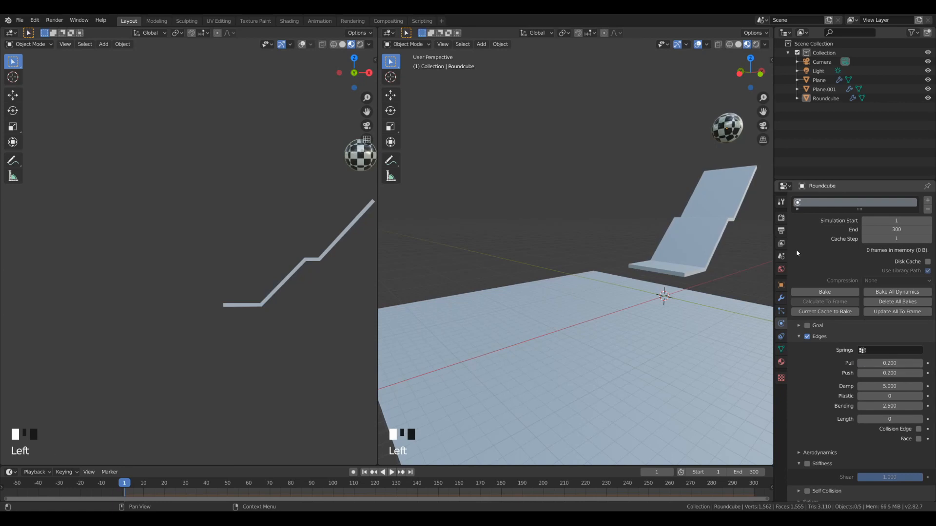
key("space")
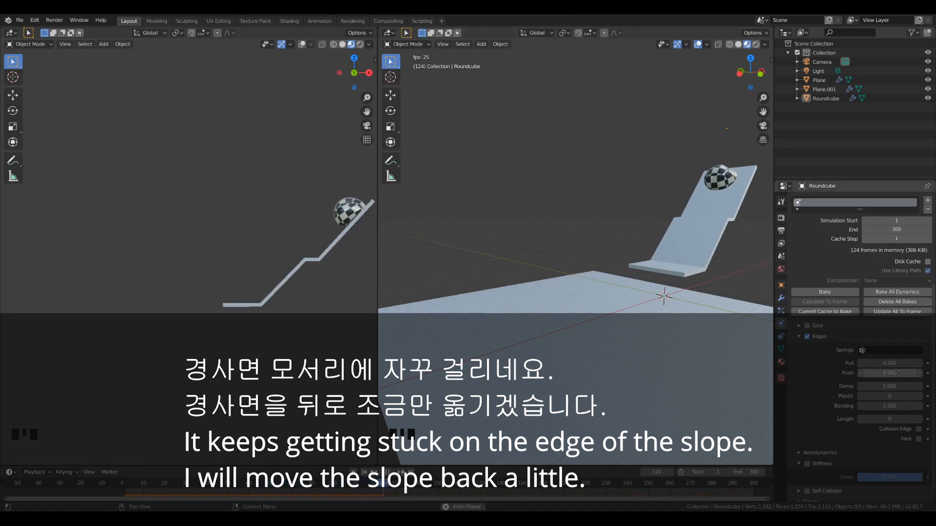
key("space")
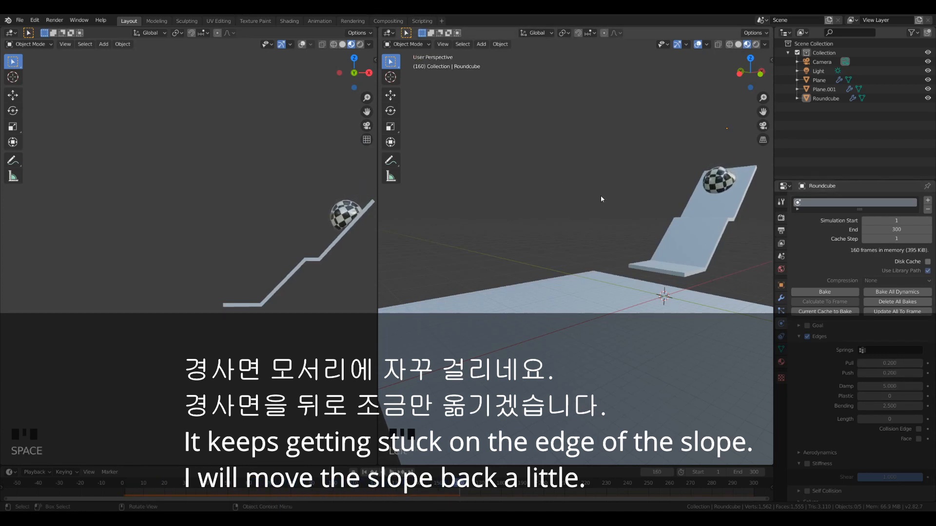
key("shift+Left")
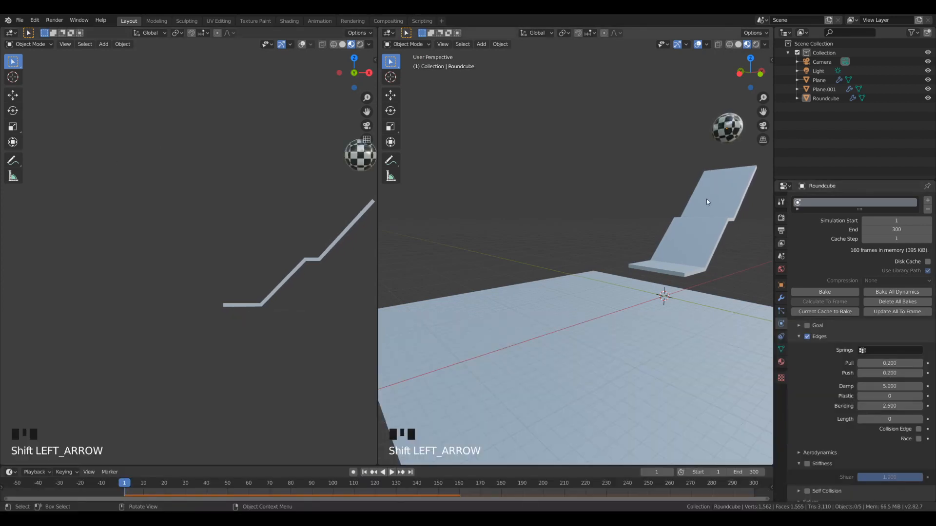
Move the slope back about 0.8 m along the global X axis and deselect it.
left_click(707, 202)
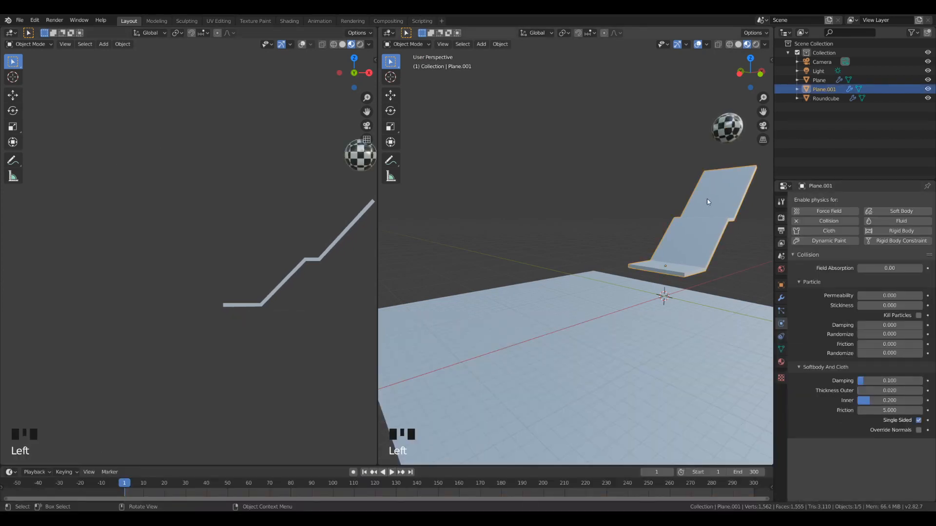
key("g")
key("x")
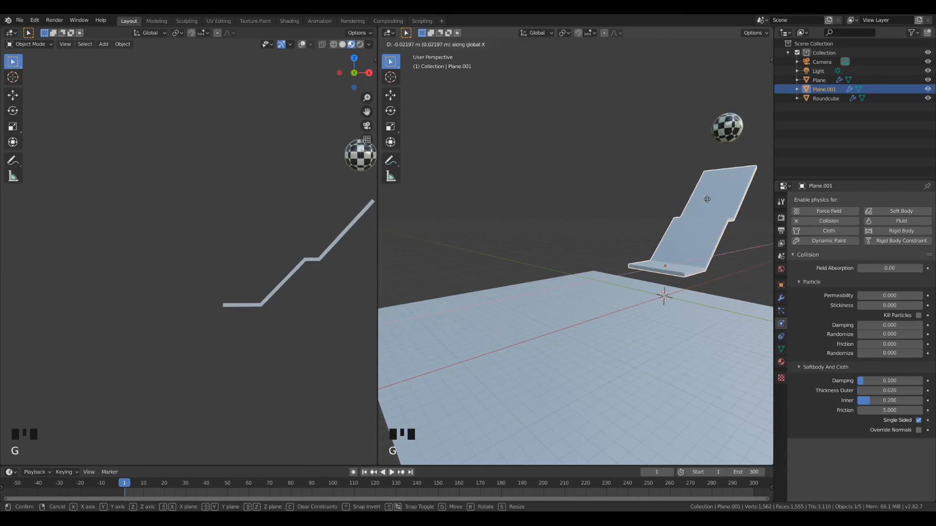
key("x")
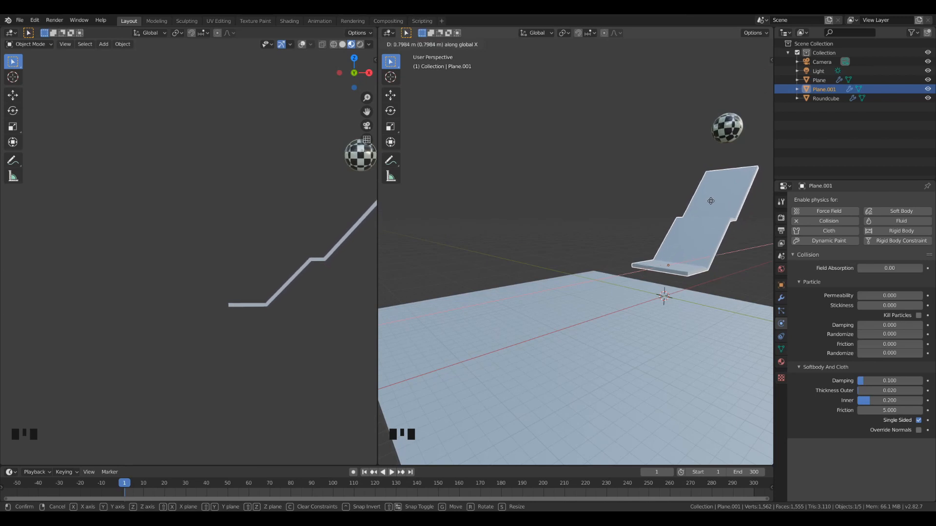
left_click(710, 201)
left_click(548, 217)
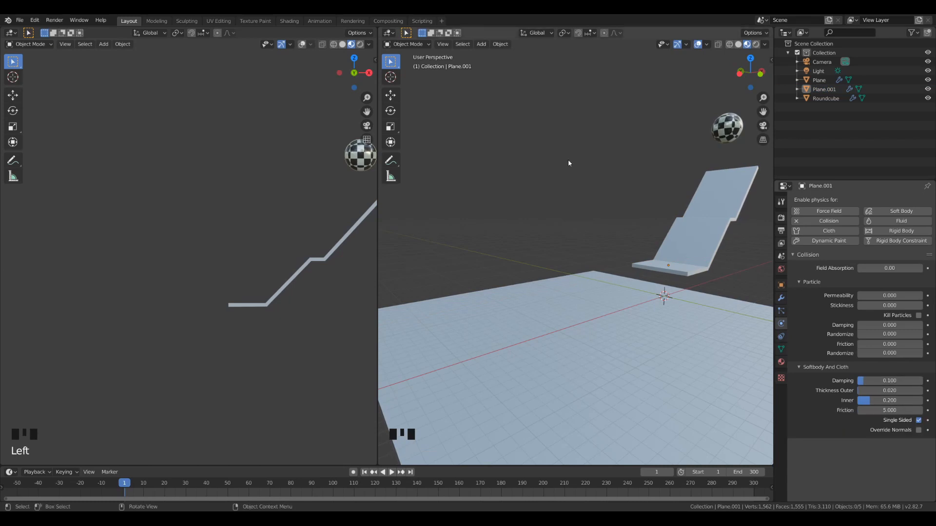
Select the ball and play the simulation to examine how it rolls down the moved slope.
left_click(726, 127)
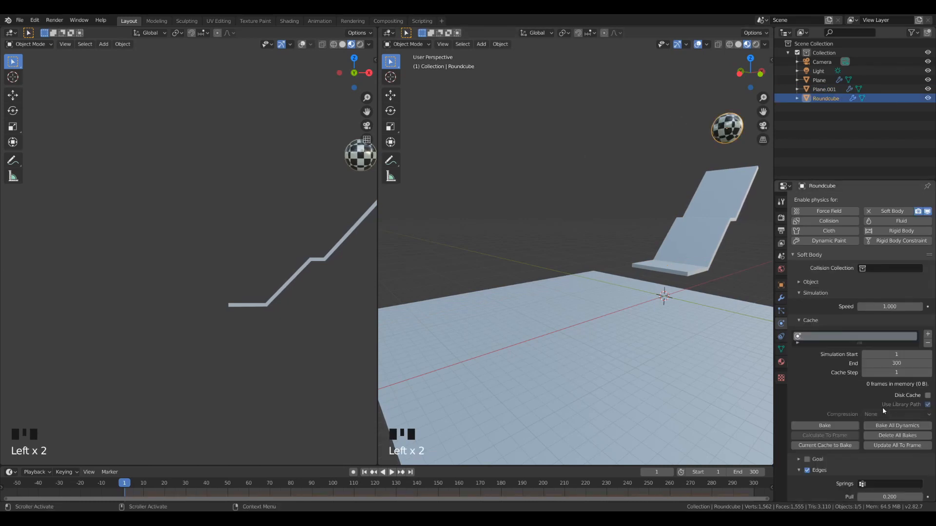
scroll(798, 395, "down", 12)
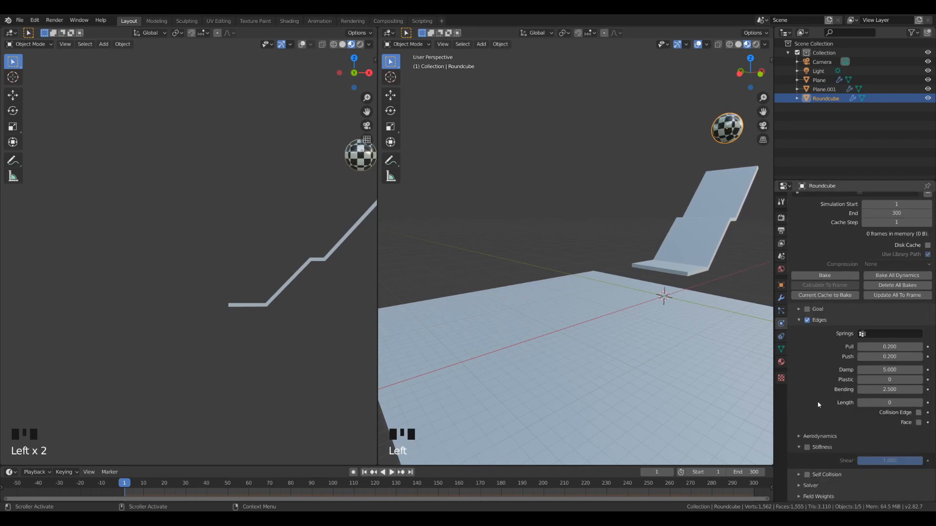
key("space")
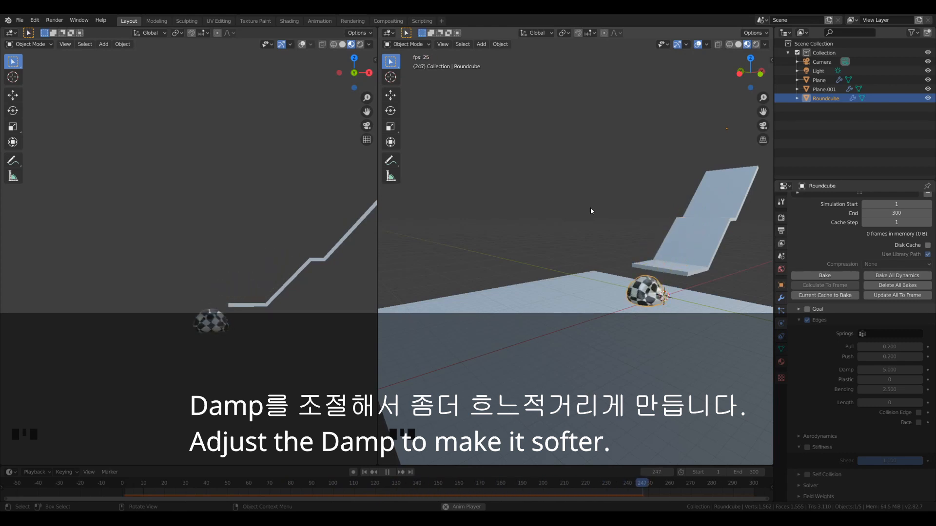
key("space")
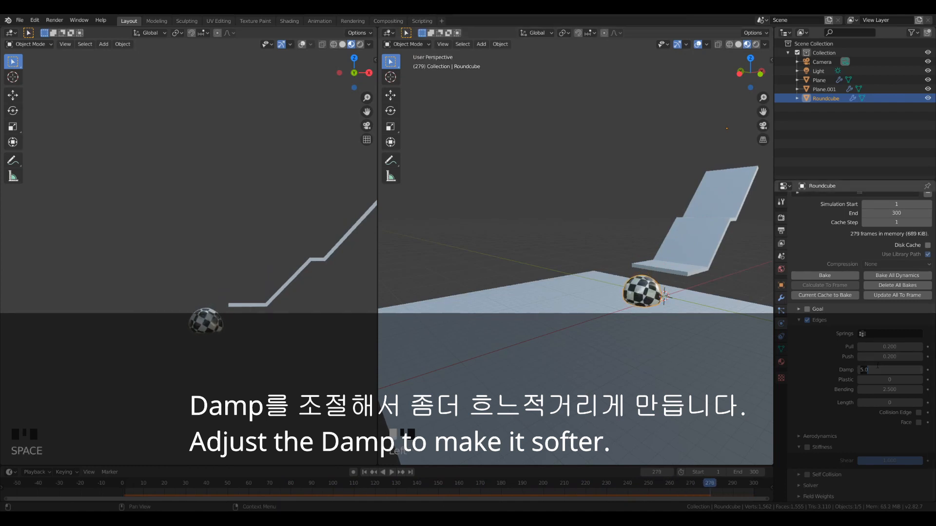
Set the ball's edge Damp to 1 and play the simulation from the first frame.
type("13")
key("Return")
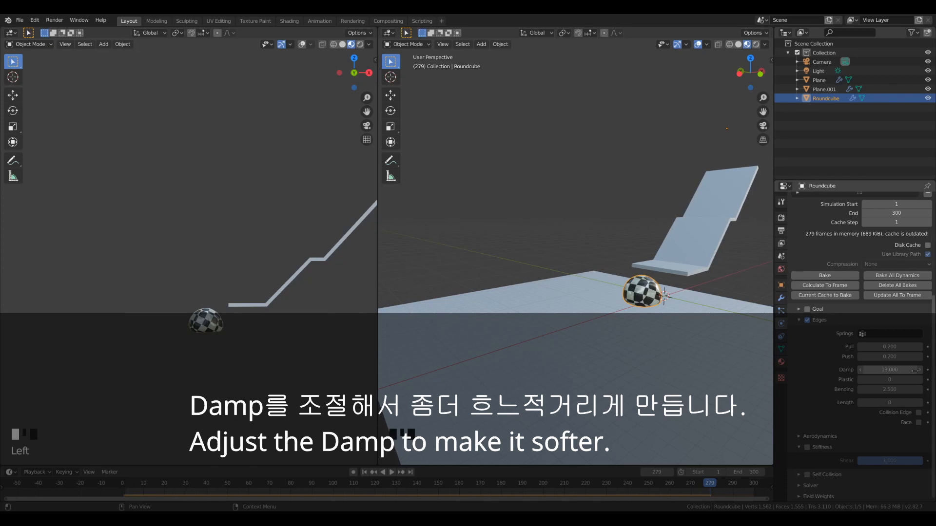
left_click(880, 370)
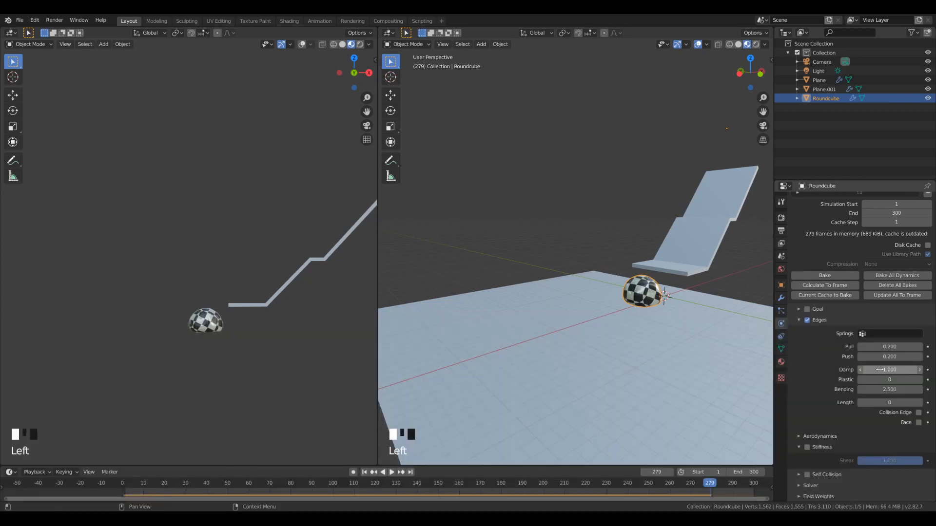
left_click(593, 167)
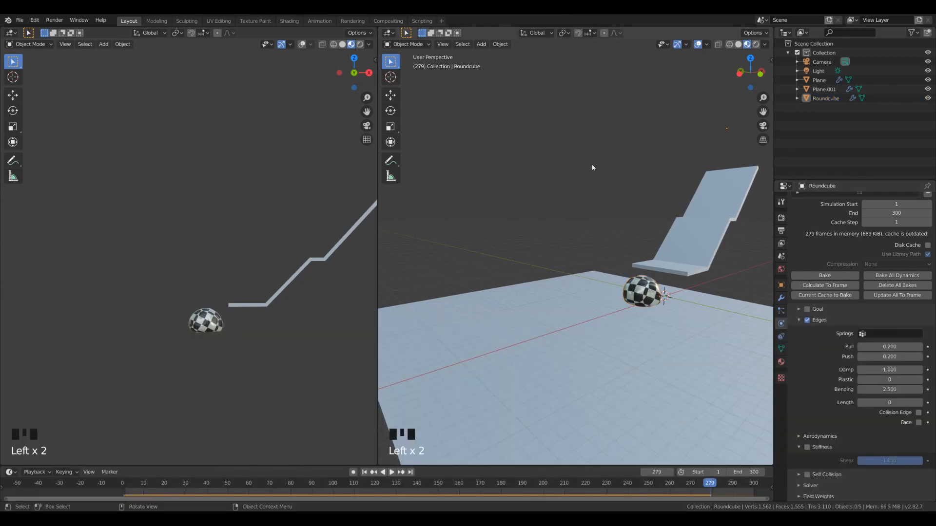
key("shift+Left")
key("space")
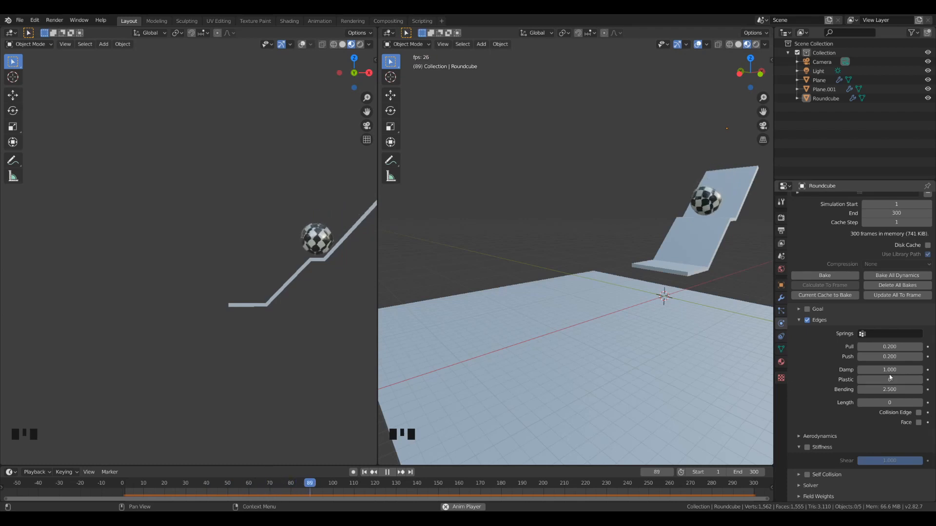
key("space")
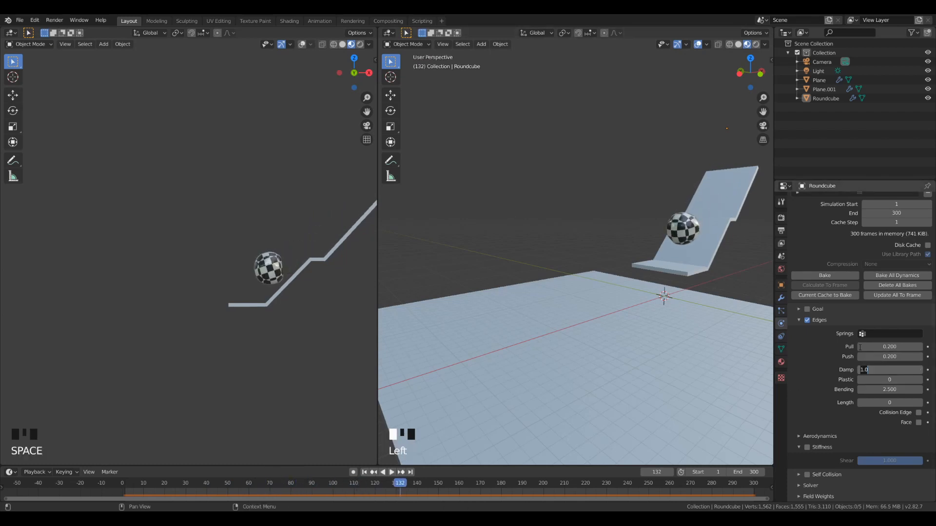
Set the ball's edge Damp to 0.1 and play the simulation from the first frame to examine its softness.
left_click(860, 347)
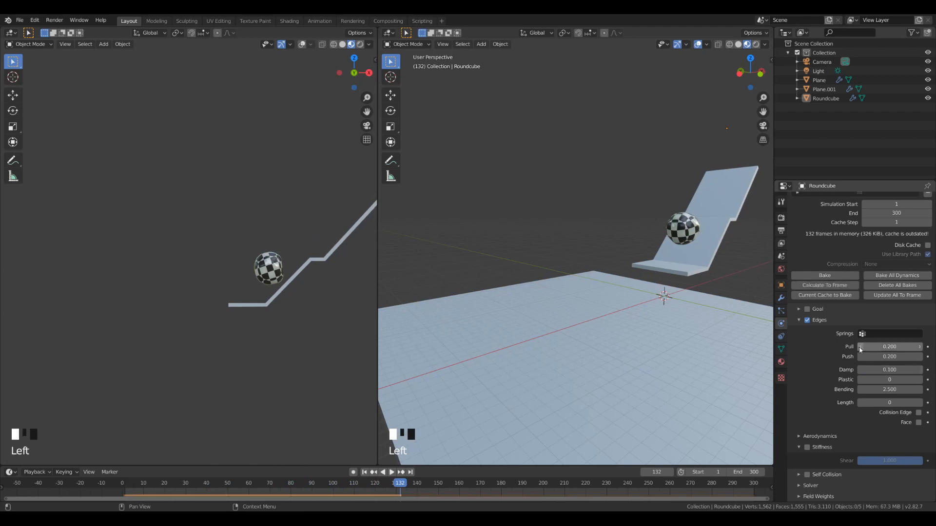
key("shift+Left")
key("space")
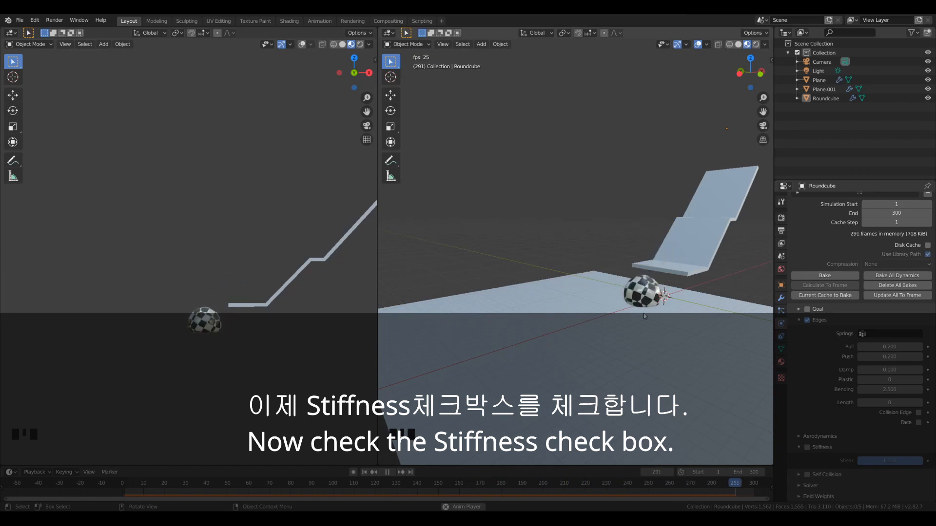
key("space")
Enable Stiffness on the ball's soft body and play the simulation to examine its effect.
left_click(807, 447)
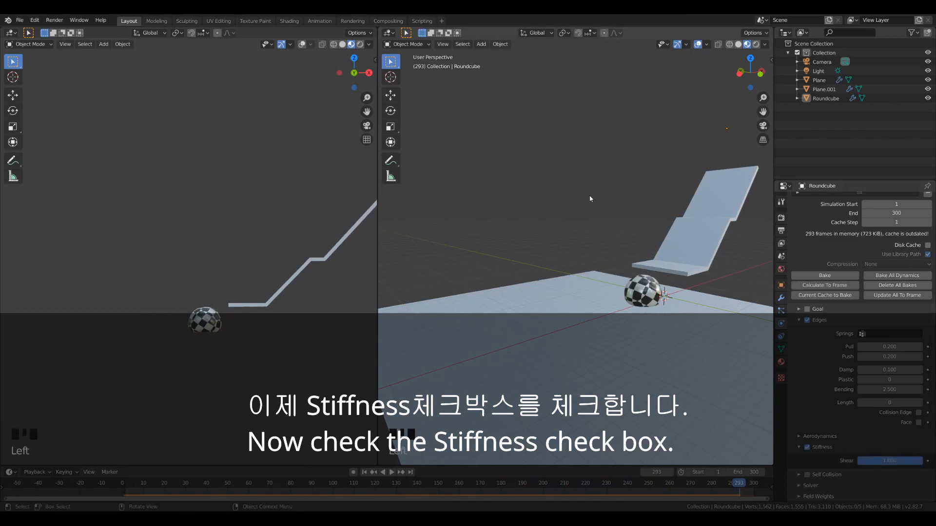
key("space")
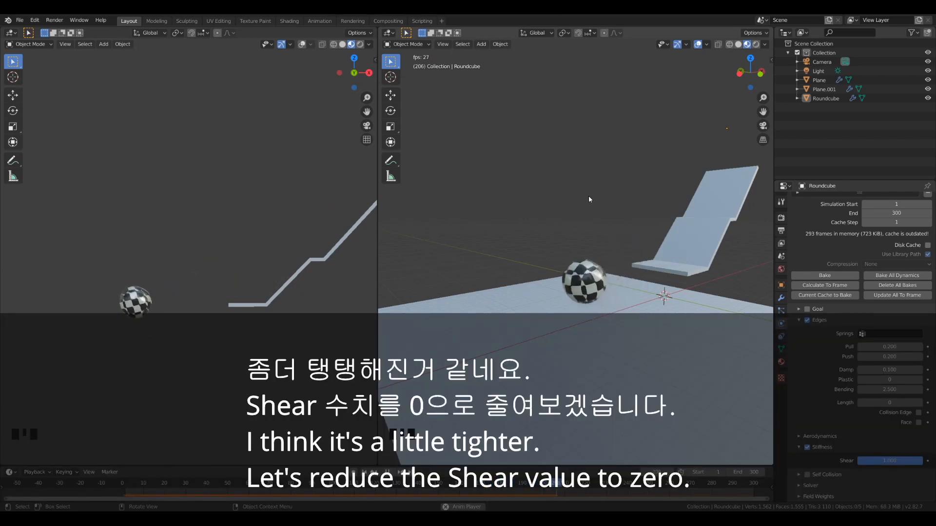
key("space")
Set the Stiffness Shear value to 0 and play the simulation from the first frame to compare the ball's elasticity.
key("shift+Left")
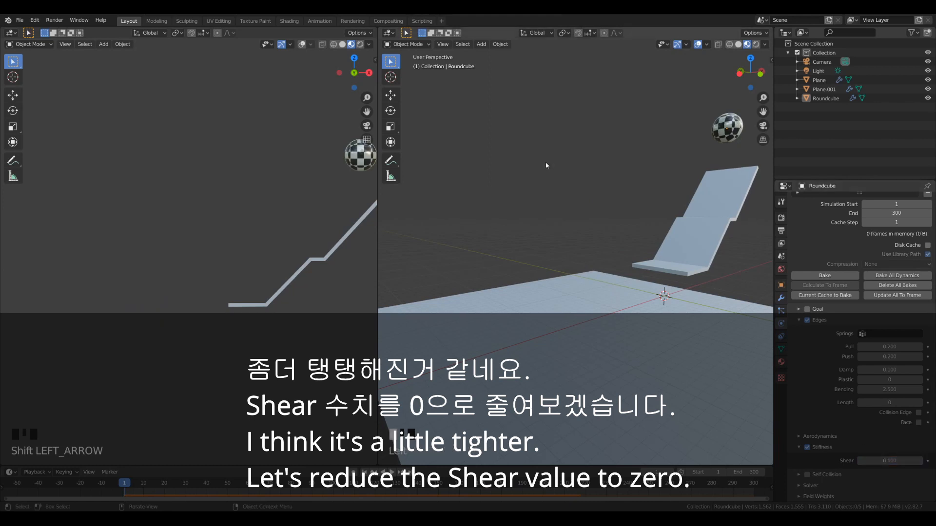
key("space")
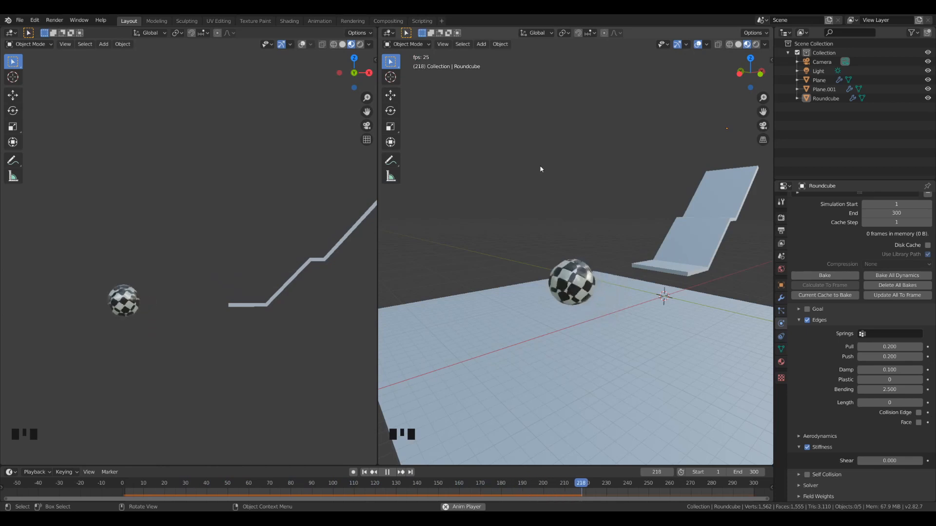
key("space")
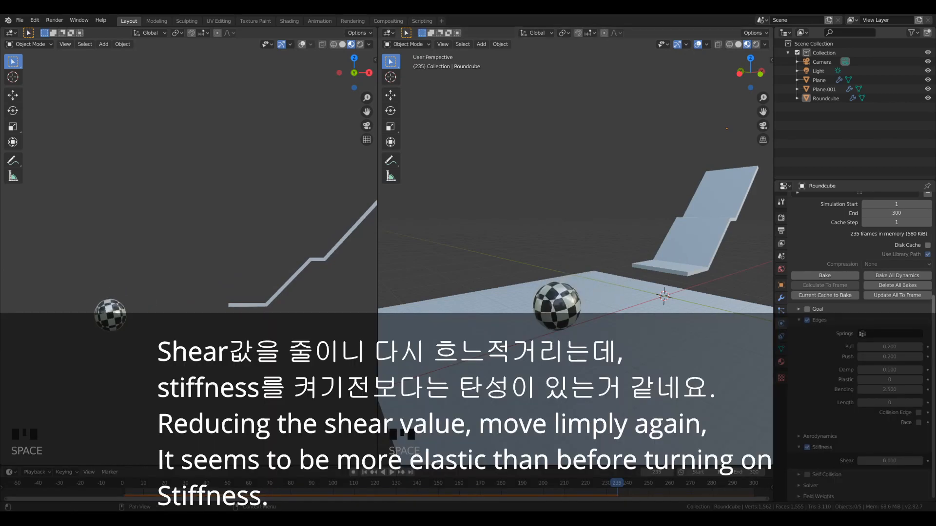
Disable Stiffness on the ball and play the simulation for comparison, returning to the first frame.
left_click(812, 453)
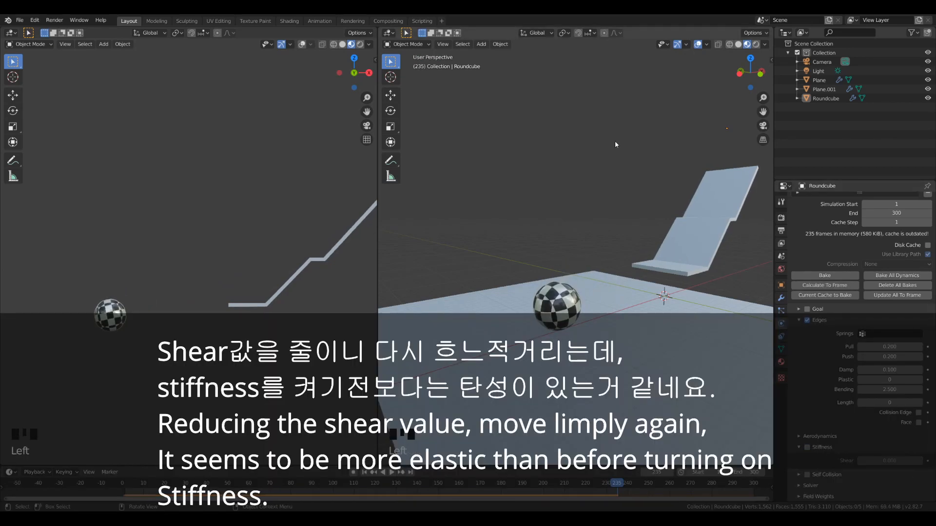
key("space")
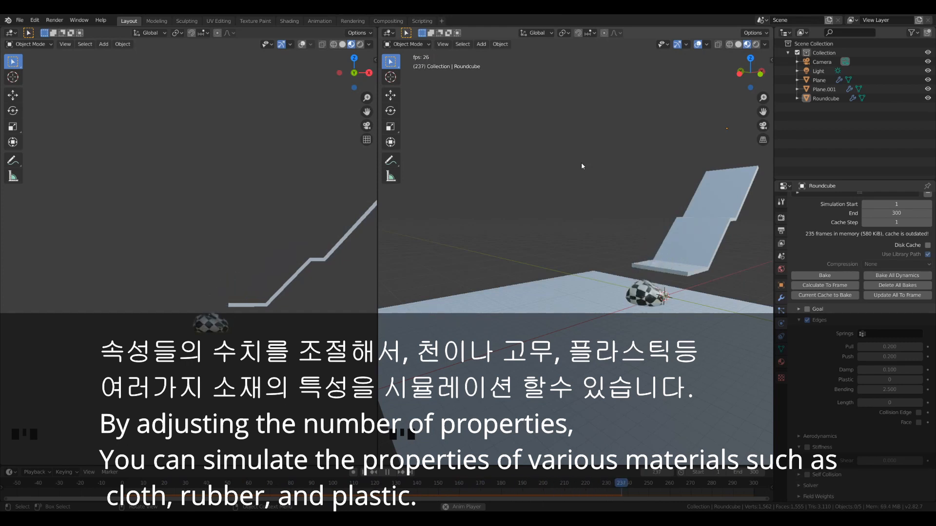
key("space")
key("shift+Left")
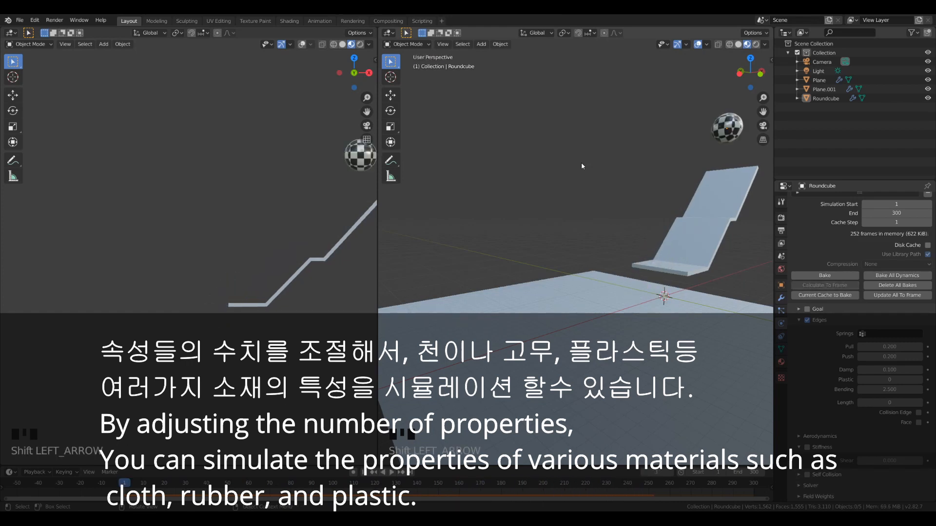